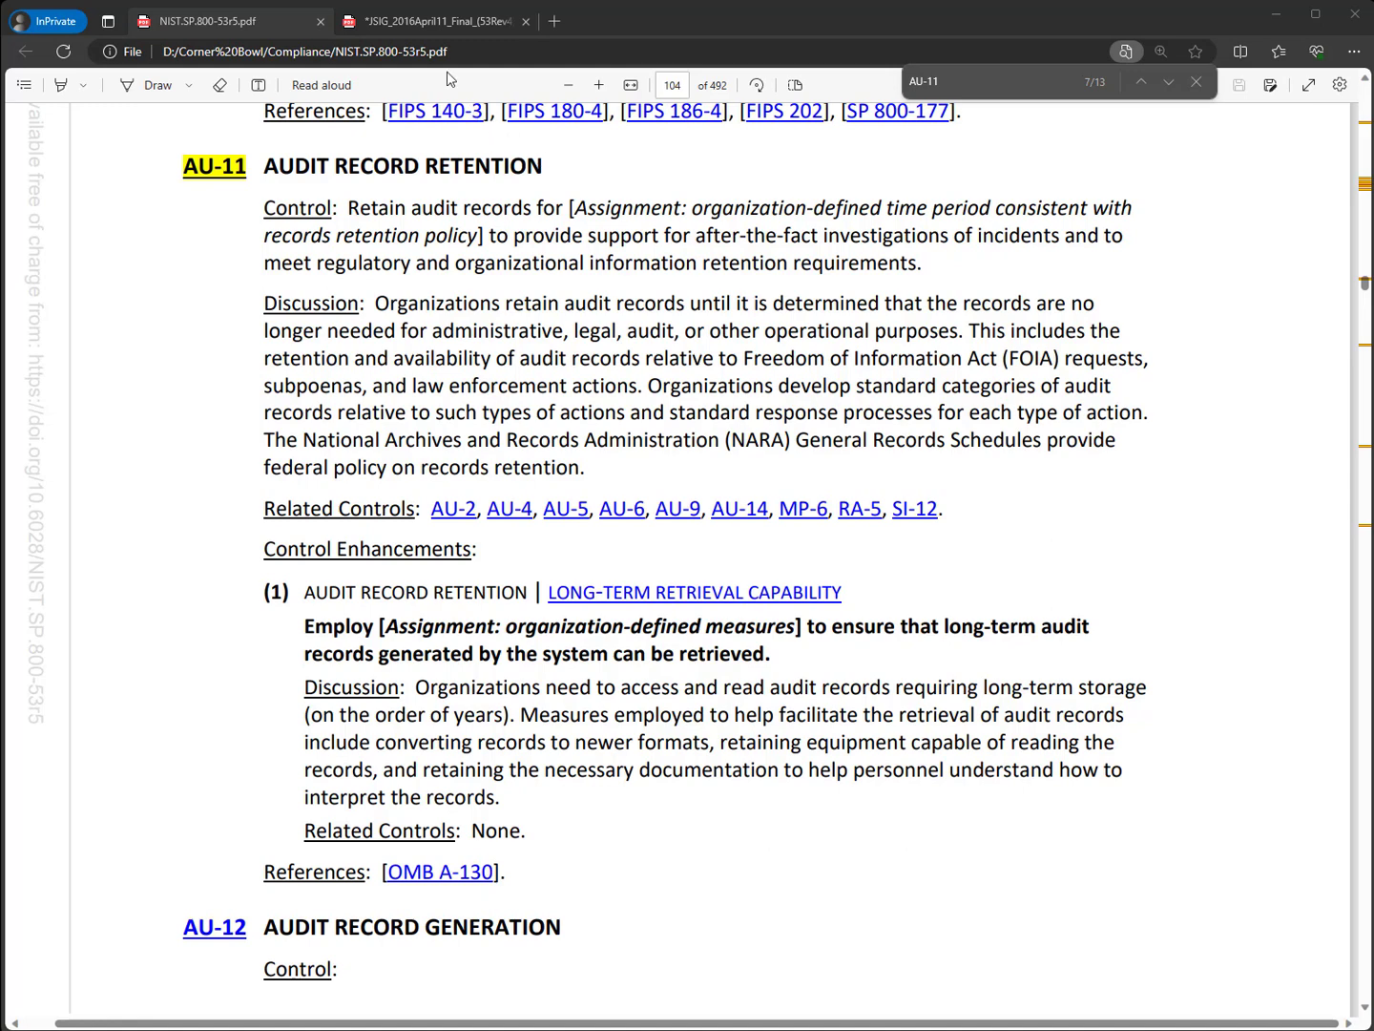
# Open the data properties of the 172.190.247.226 Syslog log in the Primary Log Database (SqlServer Express)
pyautogui.click(410, 23)
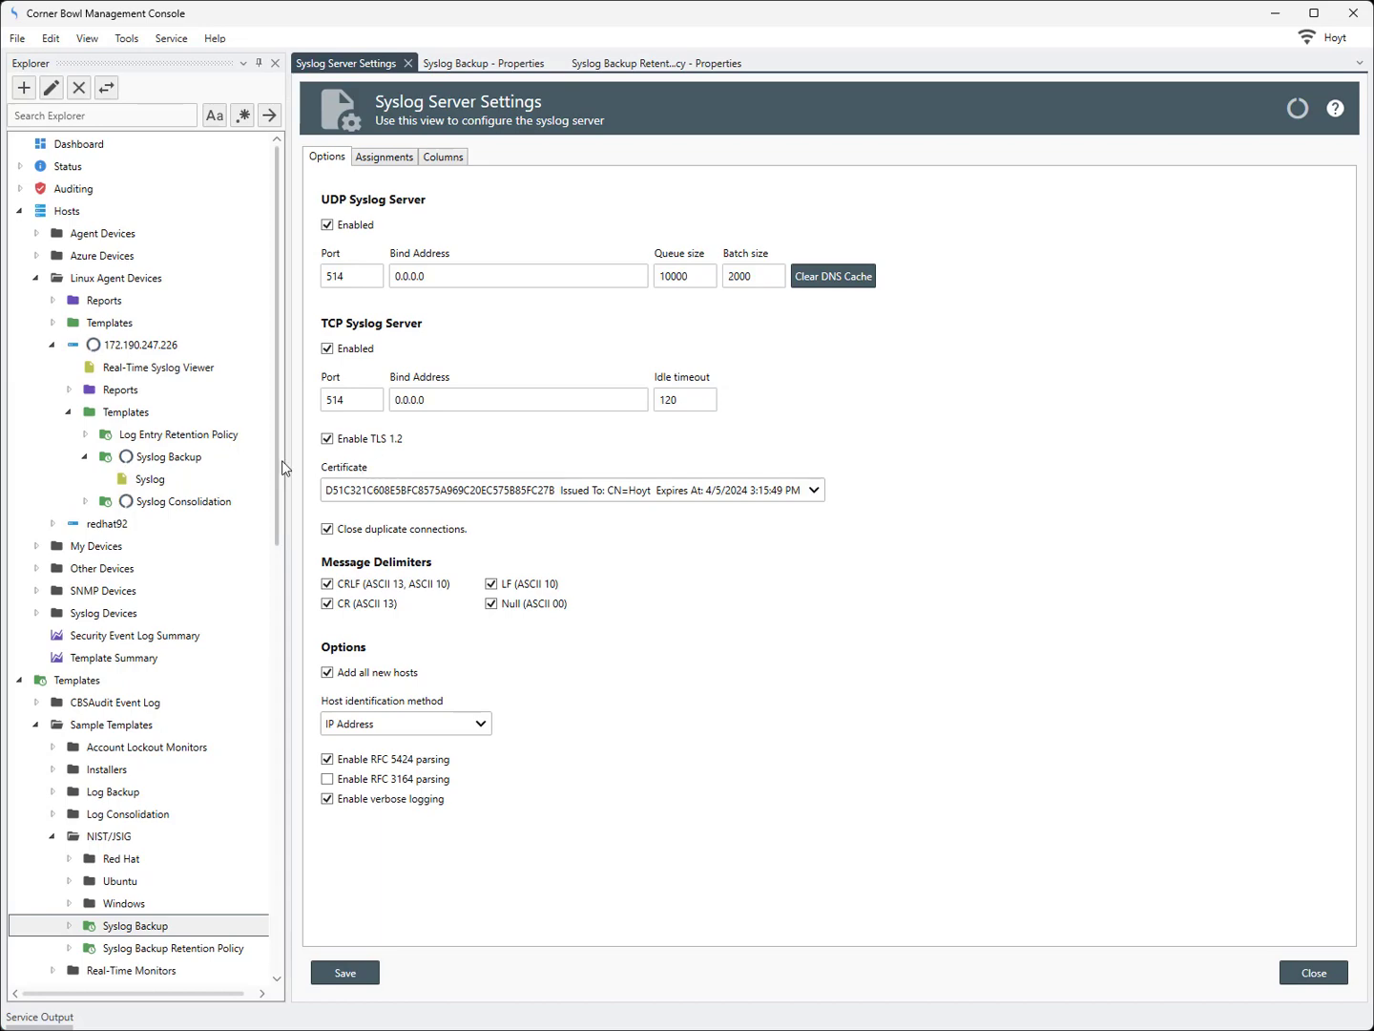
pyautogui.moveTo(280, 466); pyautogui.dragTo(274, 759)
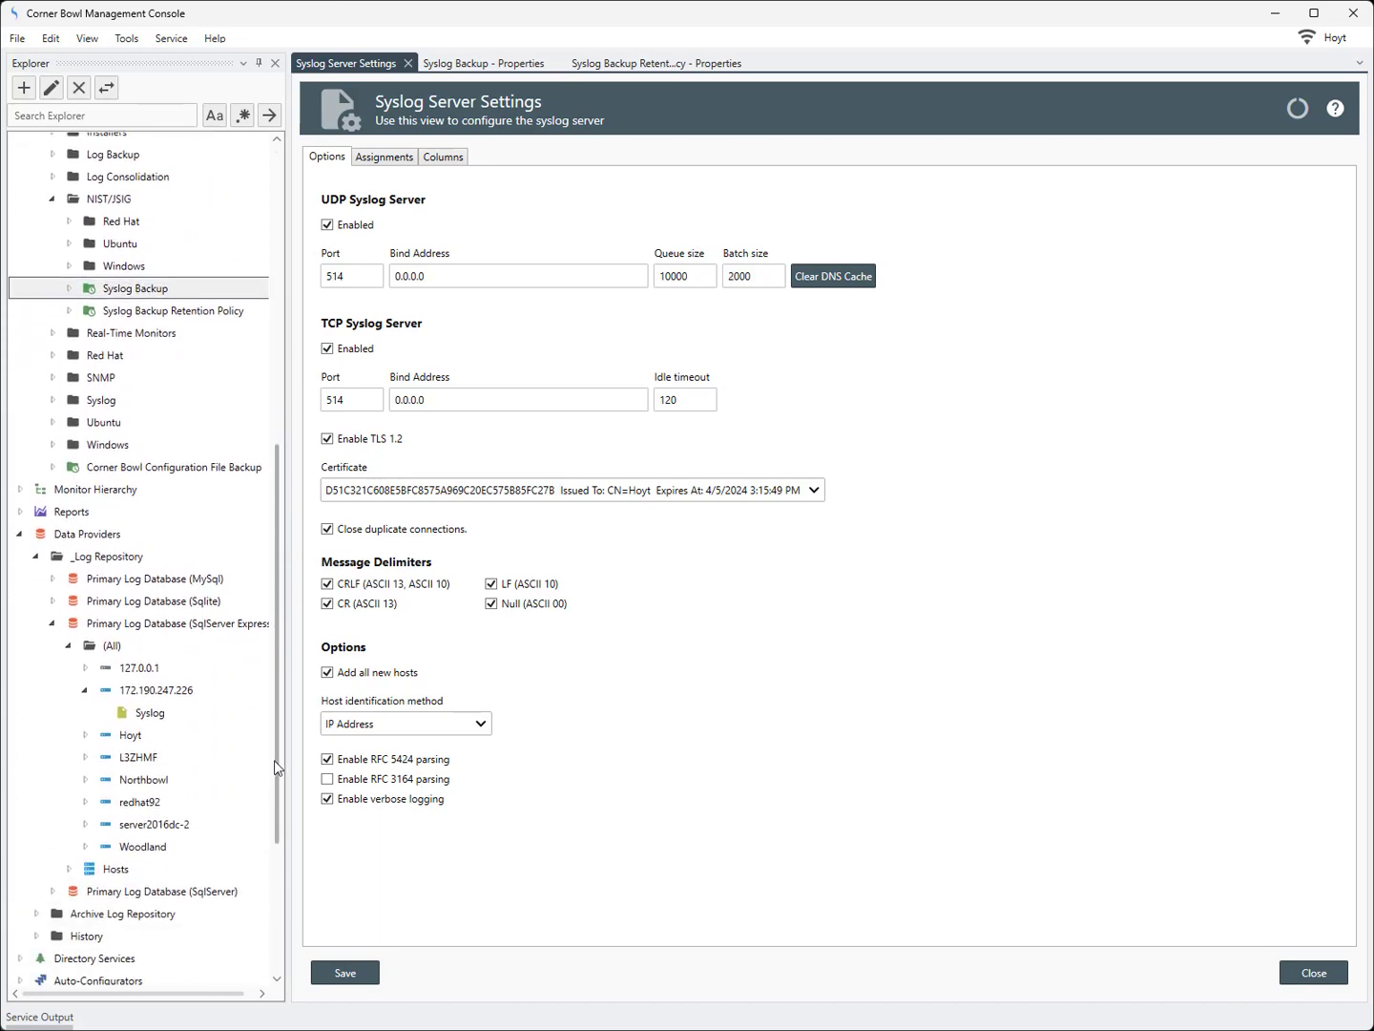
pyautogui.rightClick(148, 714)
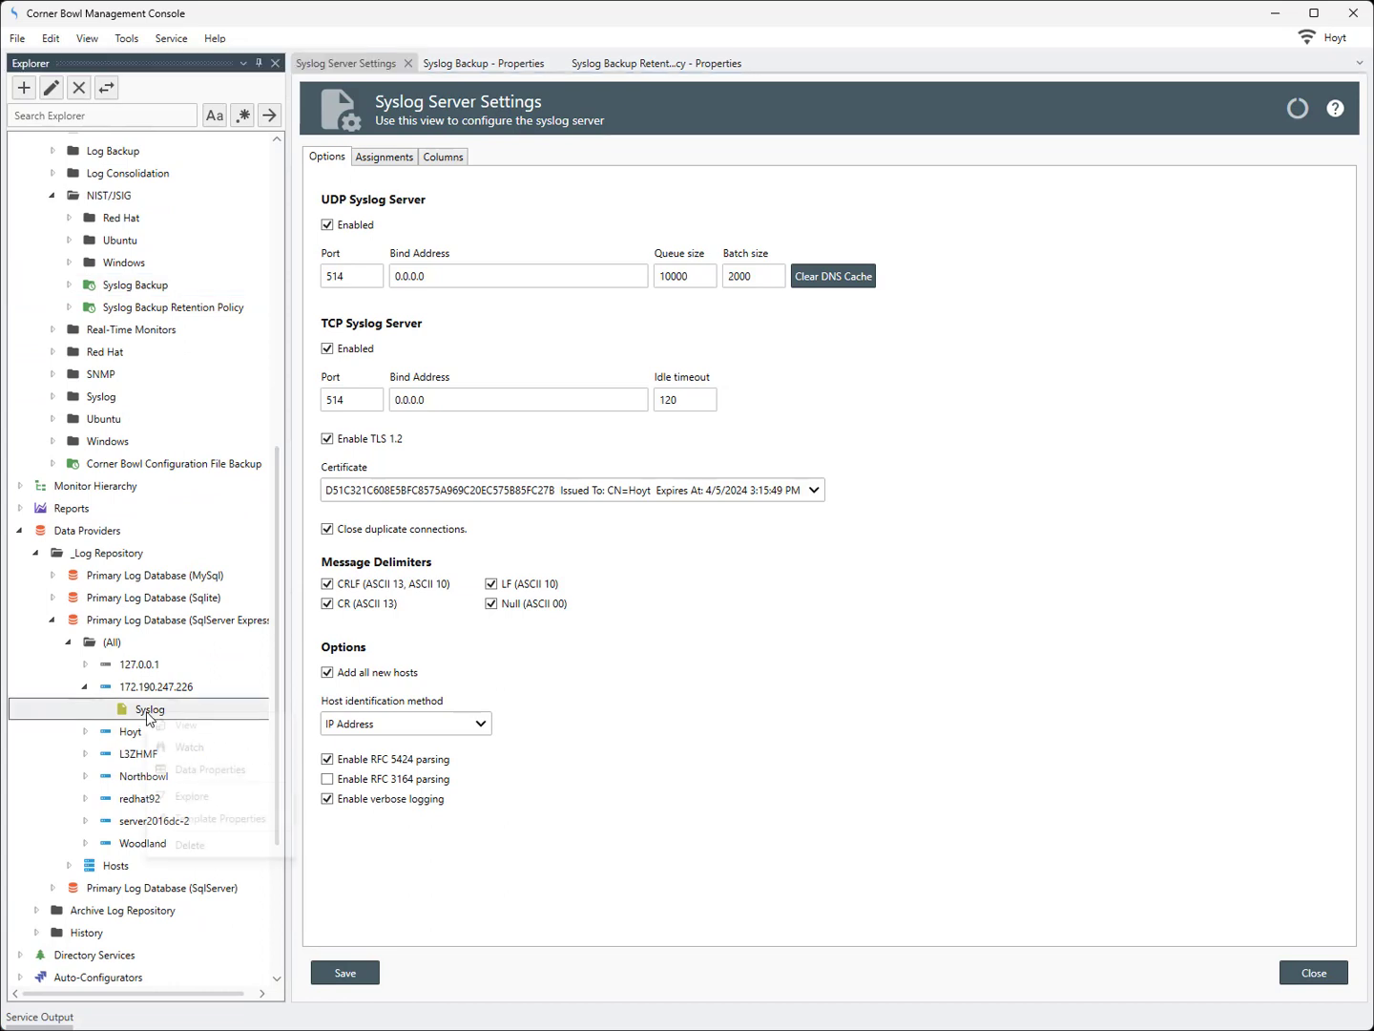
pyautogui.click(204, 769)
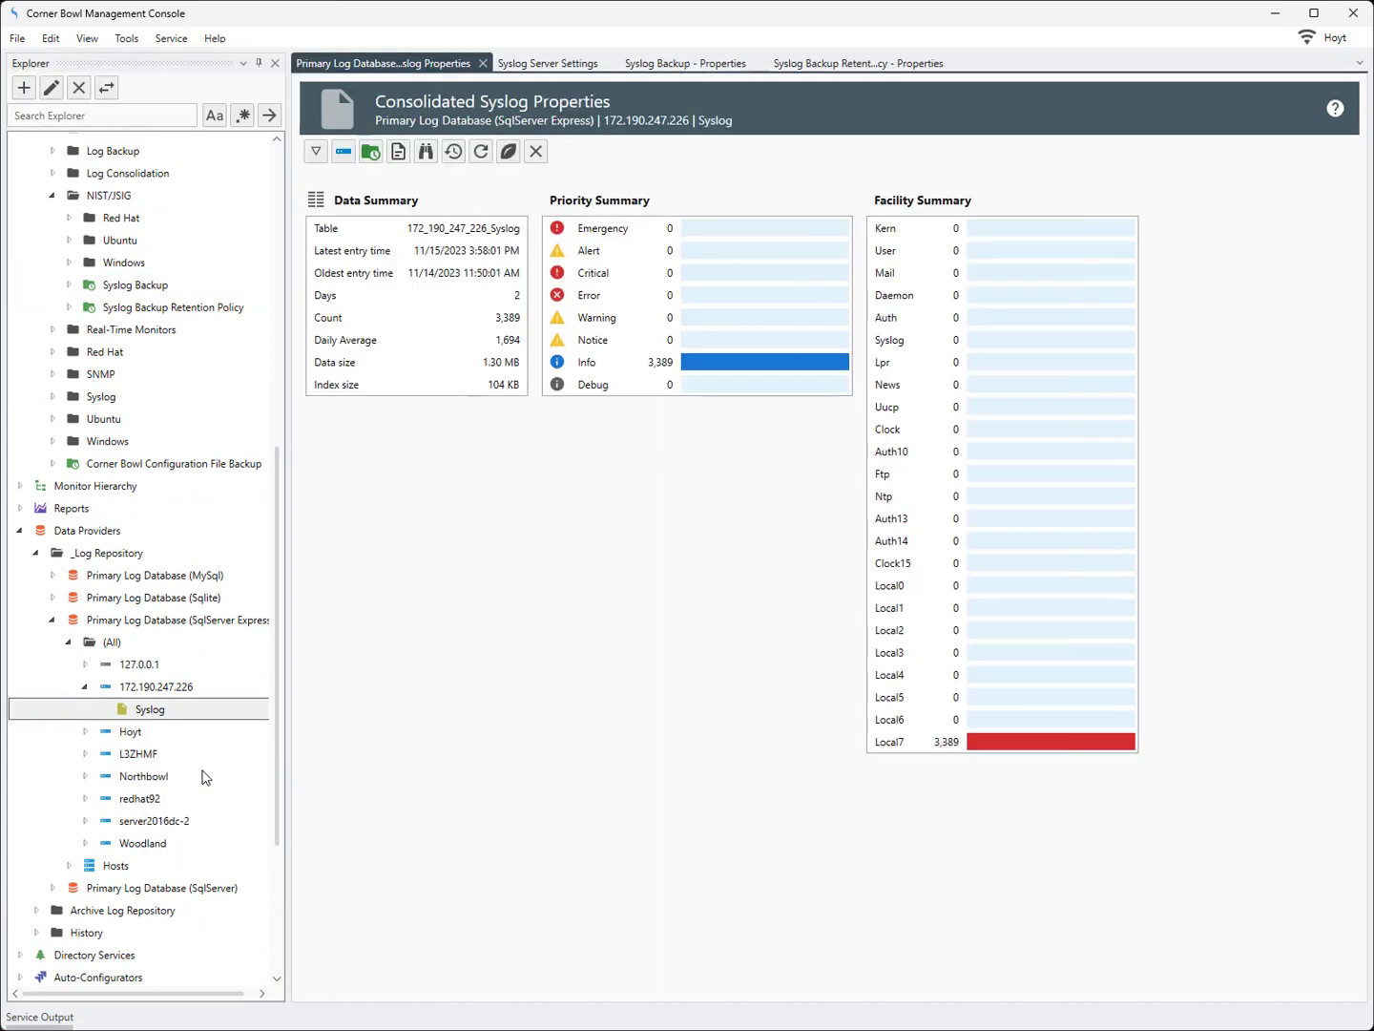
pyautogui.click(422, 237)
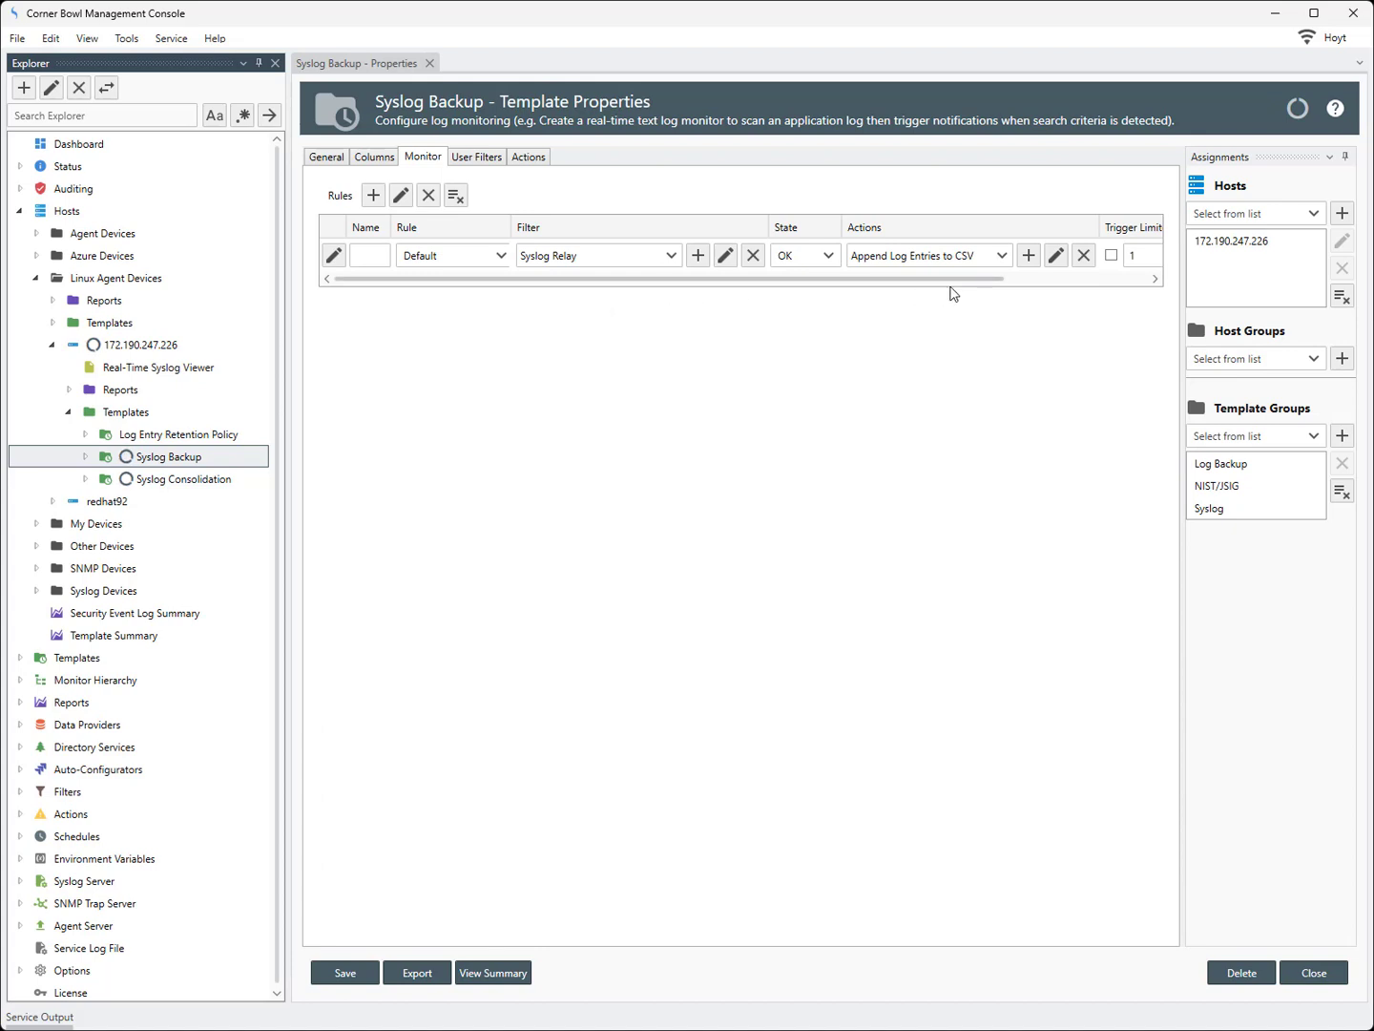
# Open the Append Log Entries to CSV action and examine its backup filename path
pyautogui.click(1055, 253)
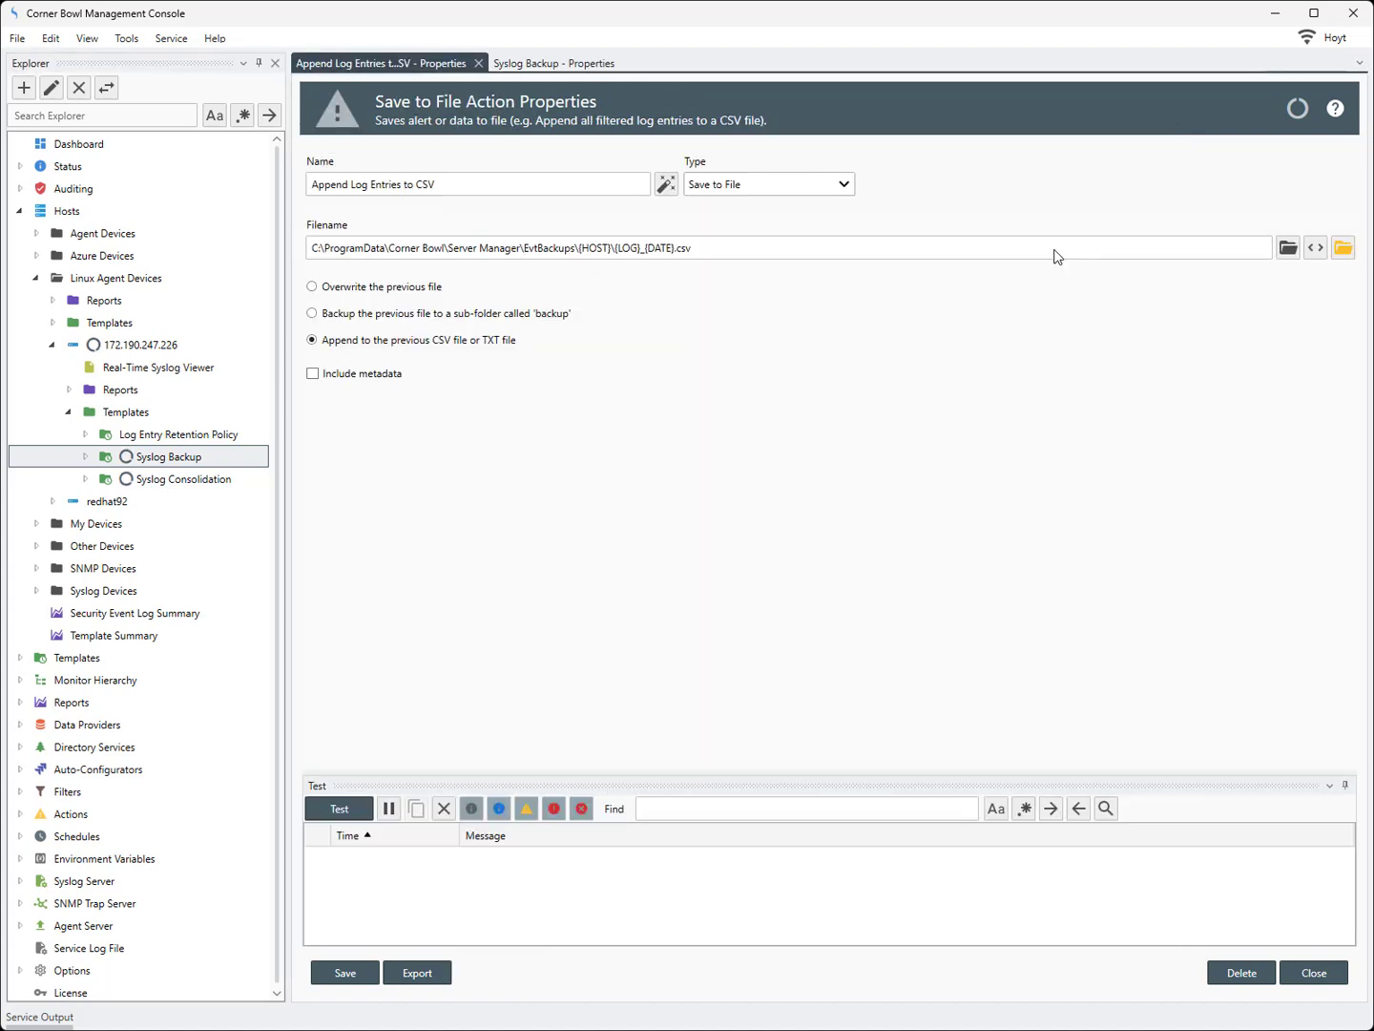
pyautogui.moveTo(705, 250); pyautogui.dragTo(292, 259)
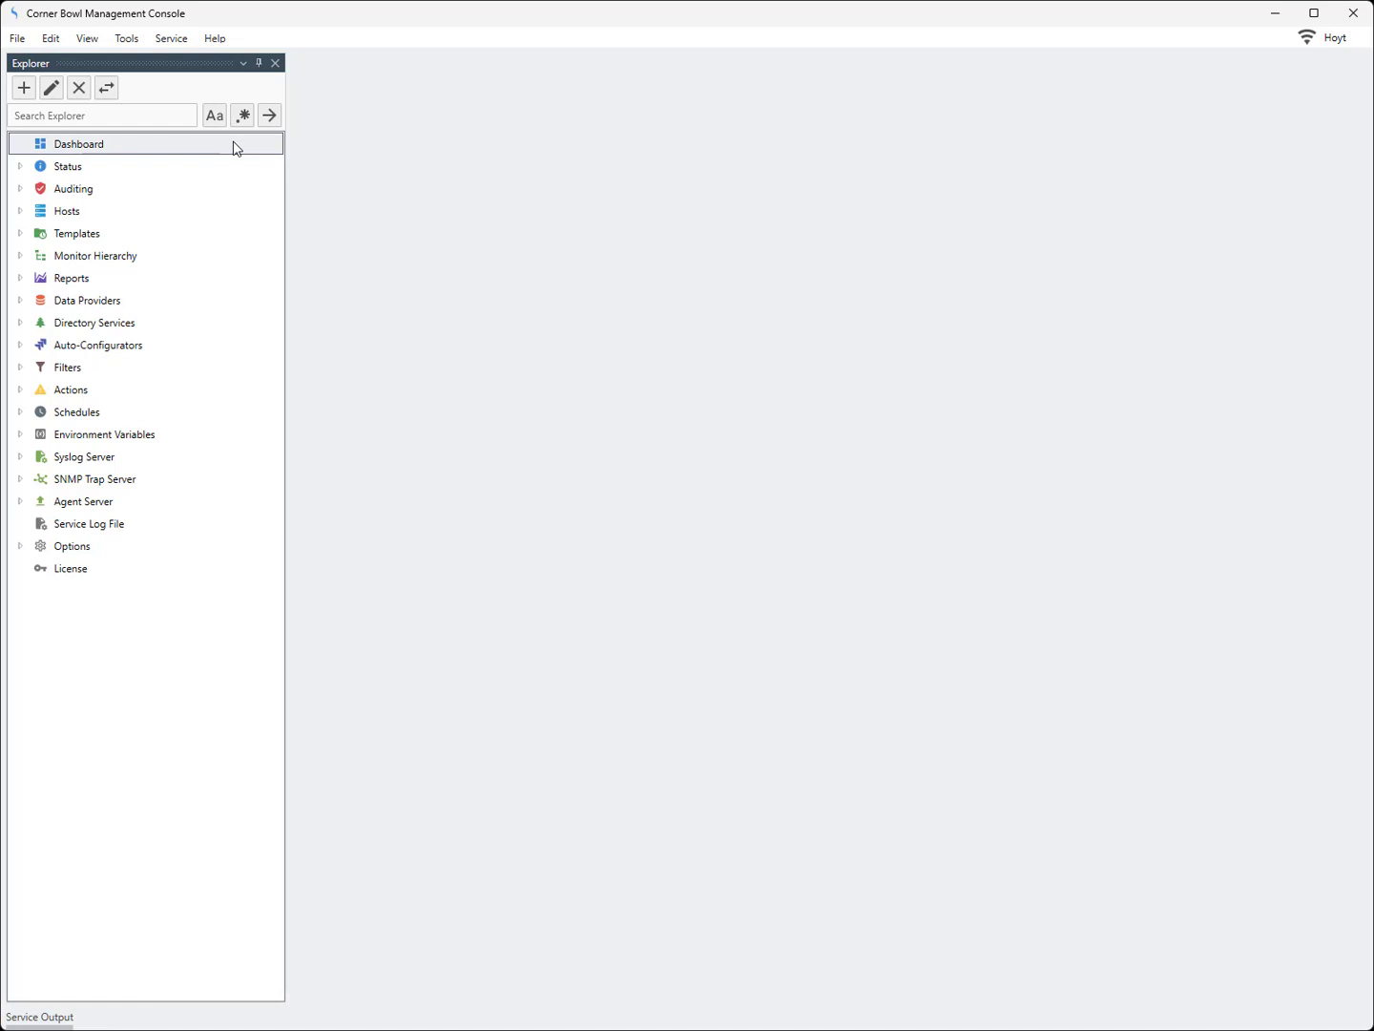
# Expand Templates, Sample Templates and NIST/JSIG, and select the Syslog Backup template
pyautogui.click(20, 234)
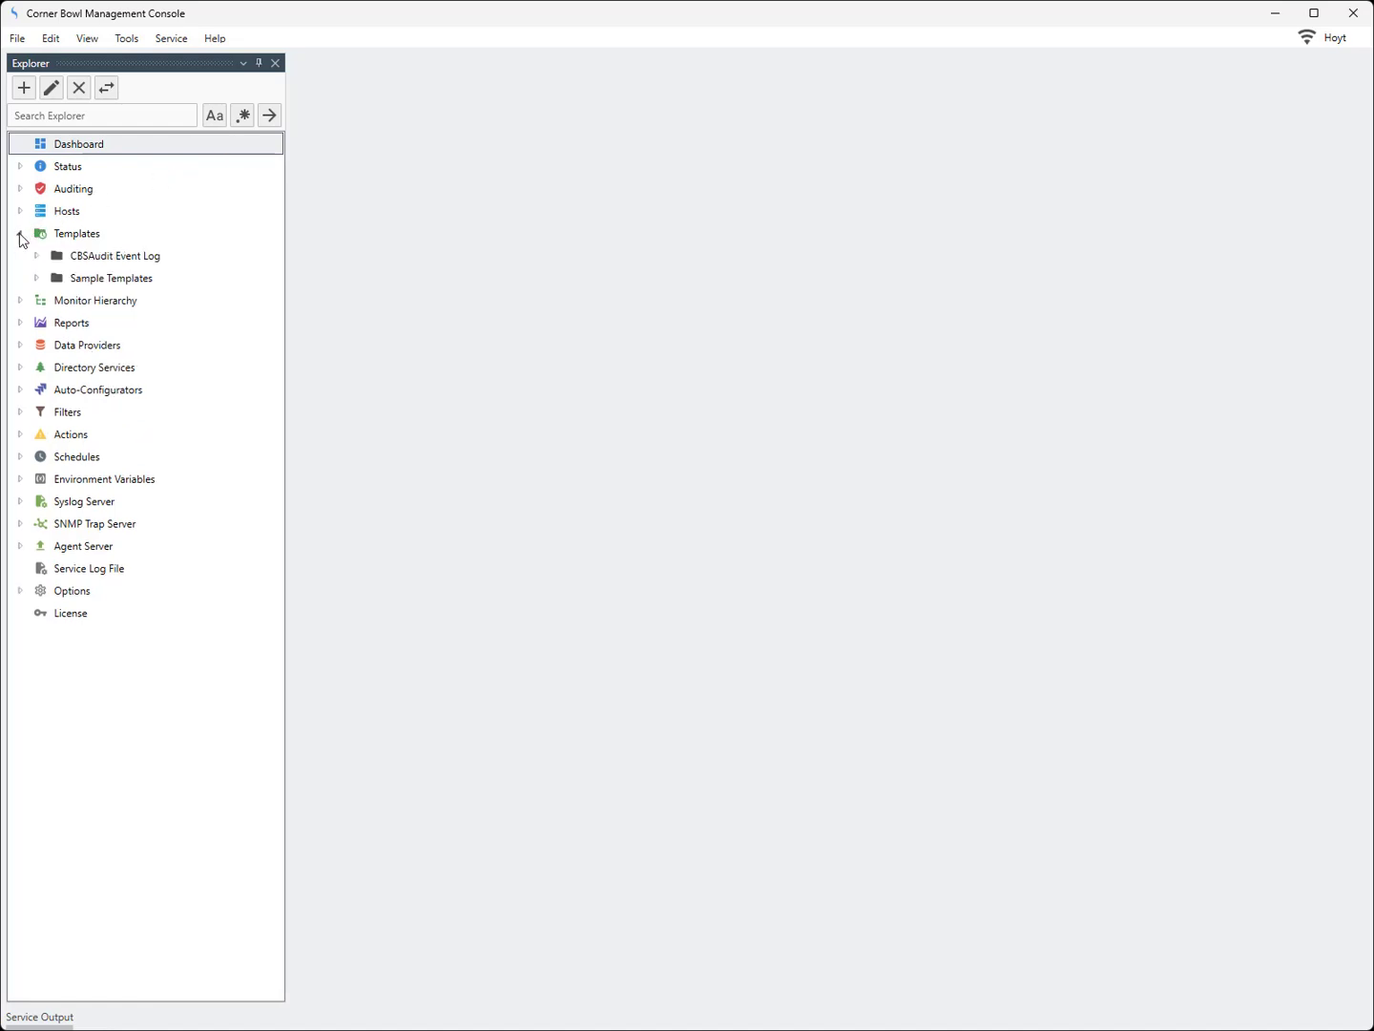
pyautogui.click(36, 279)
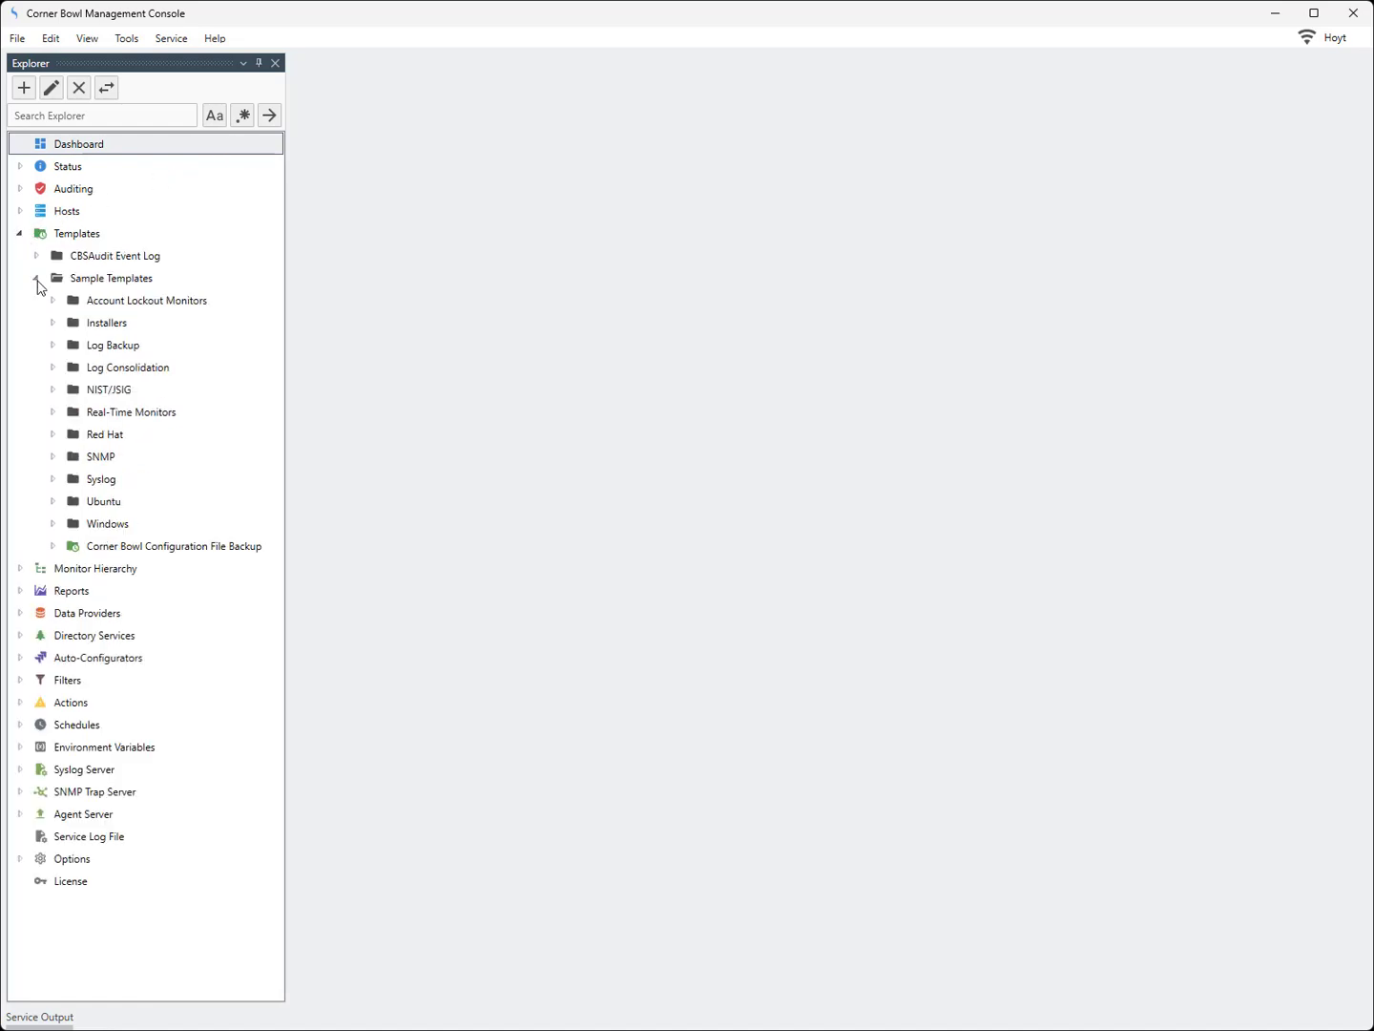
pyautogui.click(53, 392)
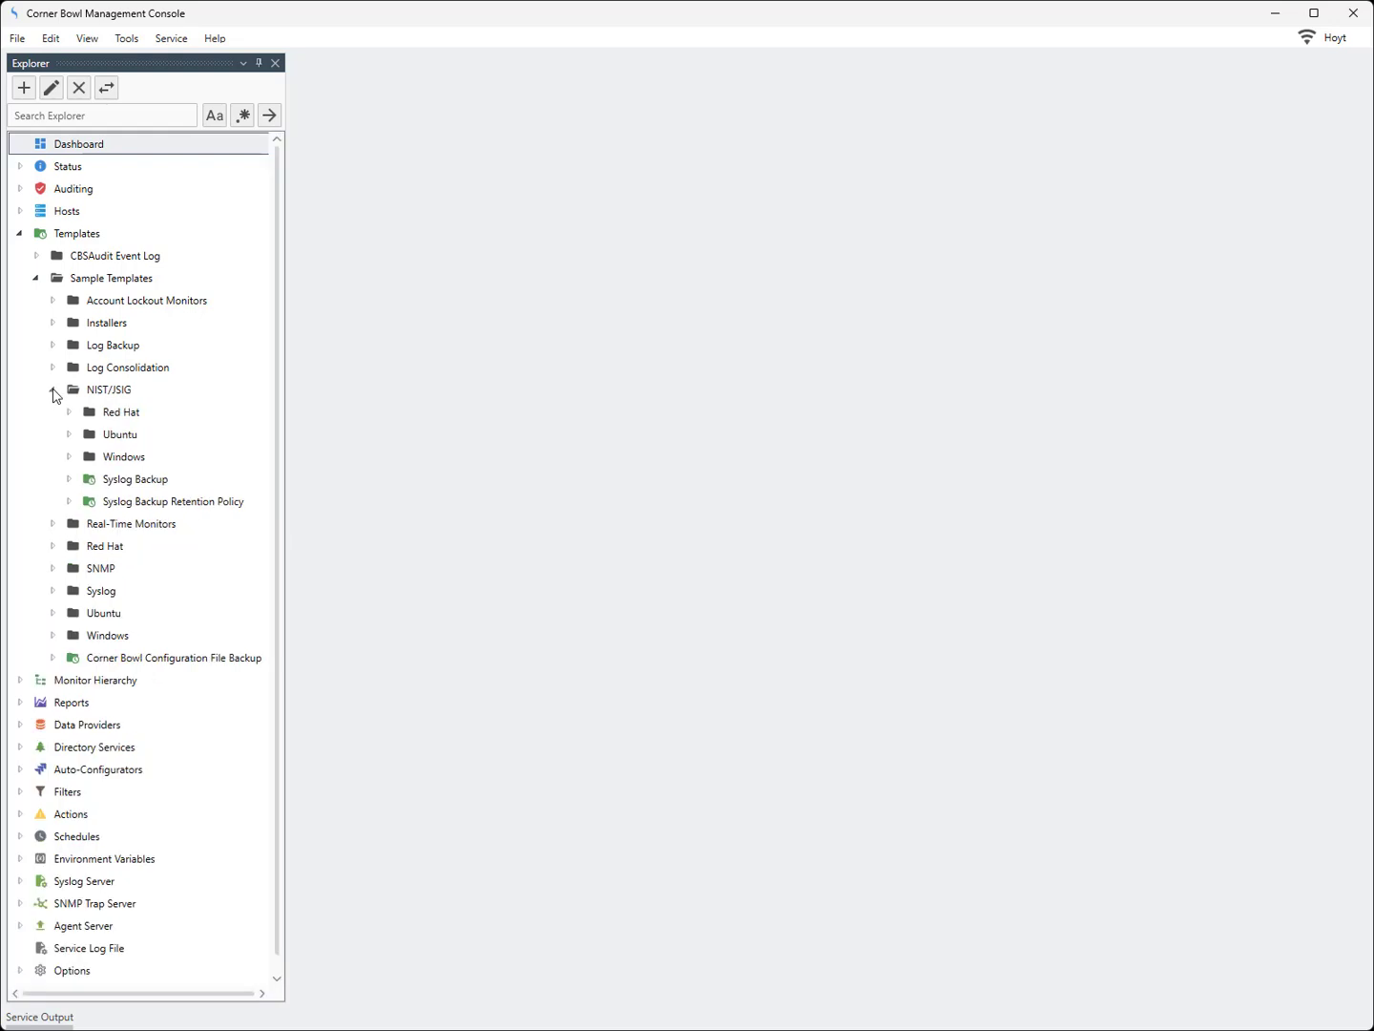
pyautogui.click(127, 484)
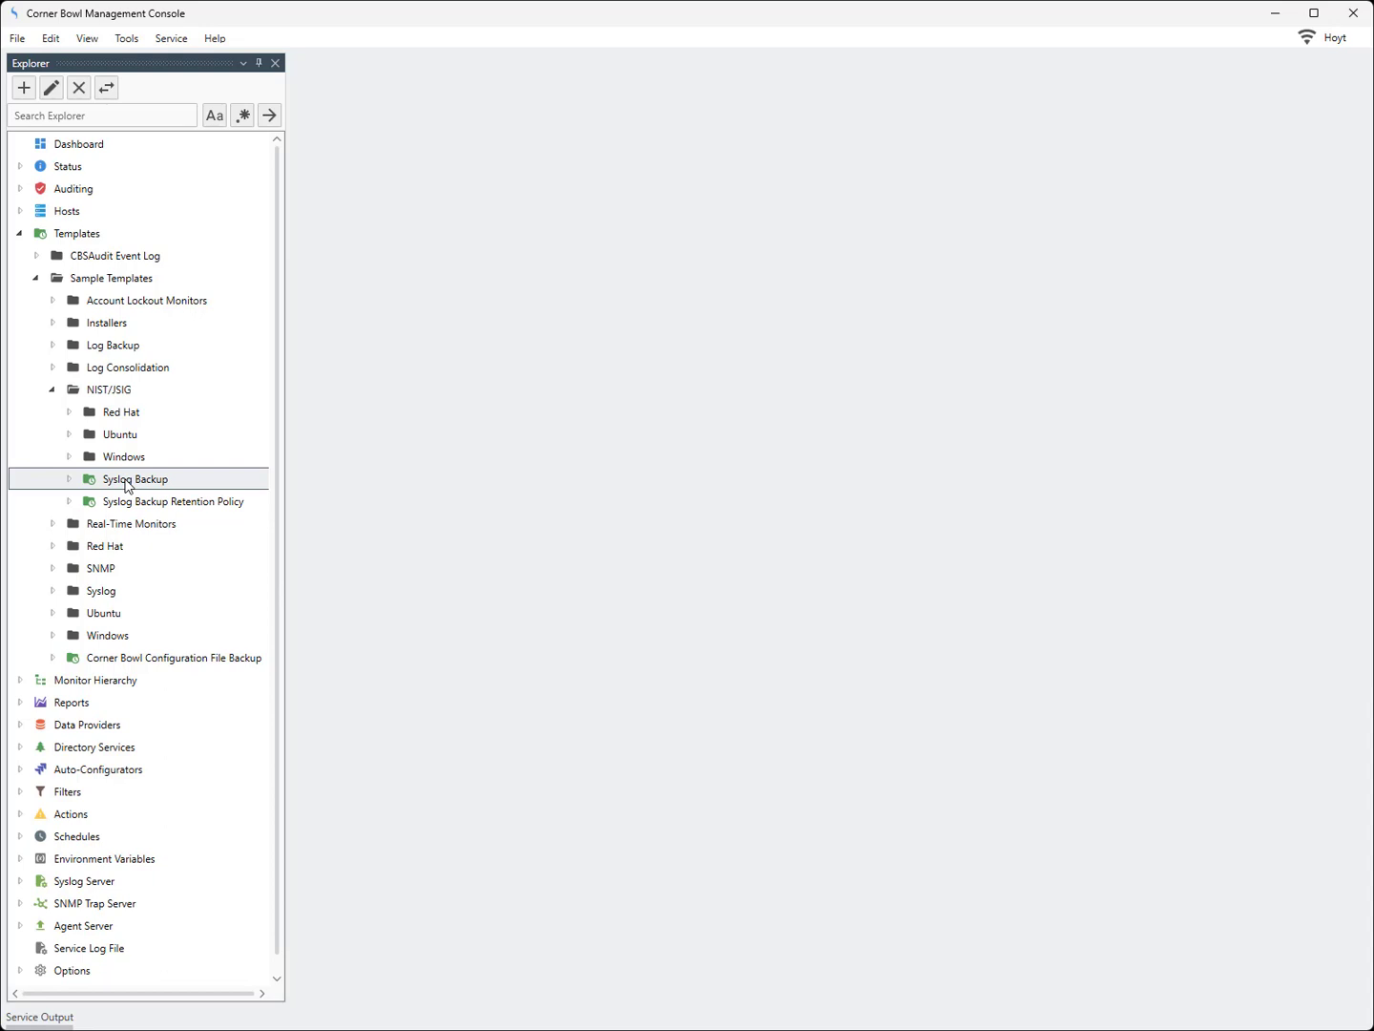
pyautogui.click(127, 38)
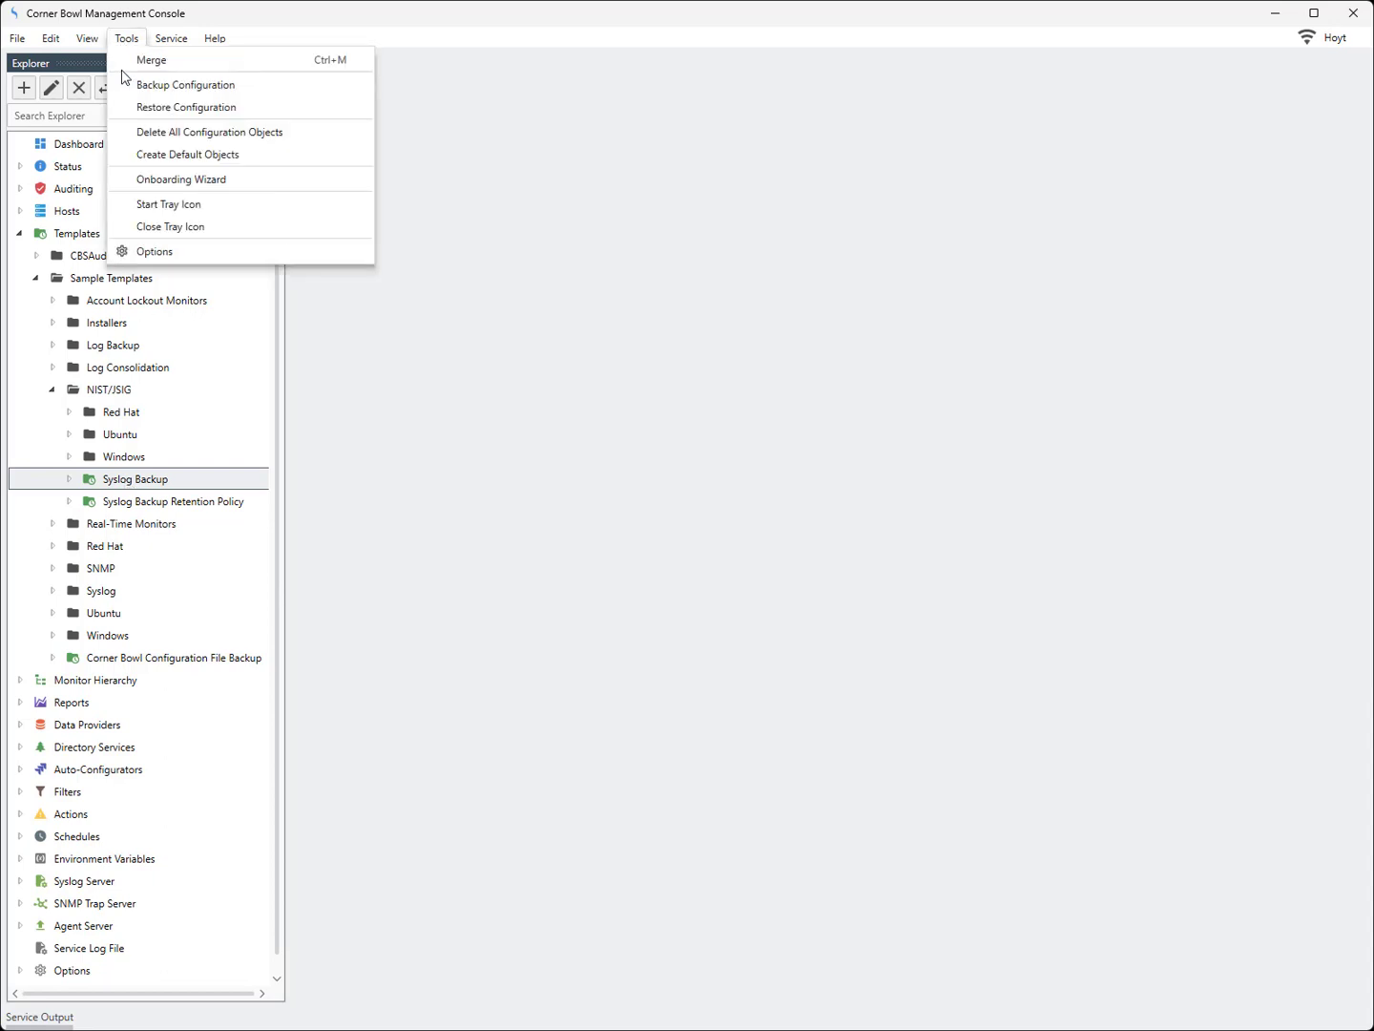
pyautogui.click(413, 146)
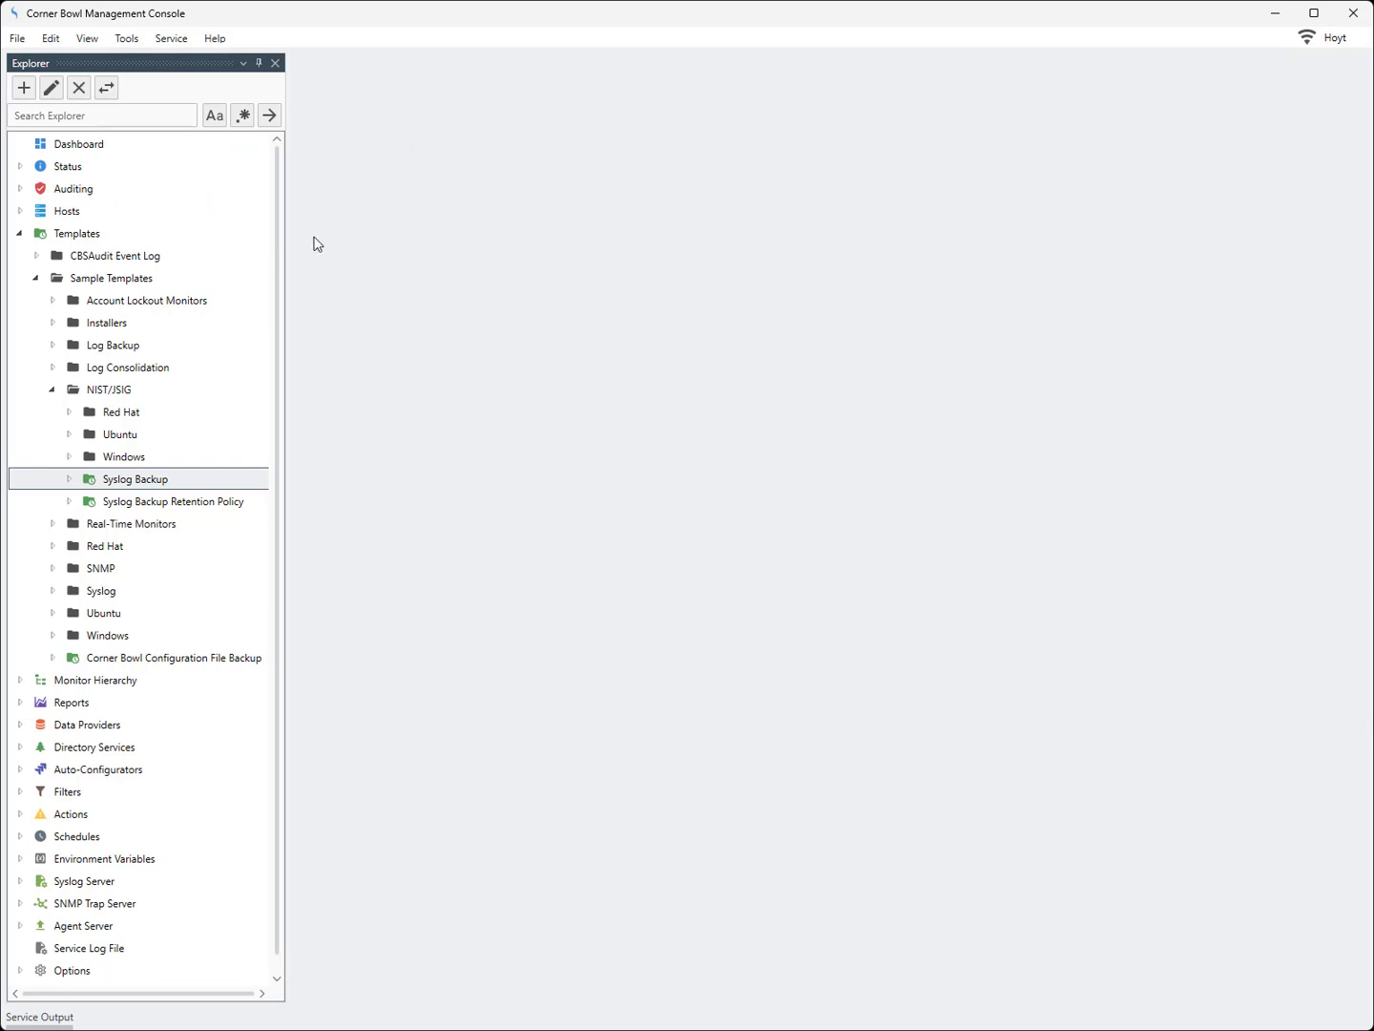
# Open the Syslog Backup template properties and review its columns, monitor rule and Syslog Relay filter
pyautogui.rightClick(148, 478)
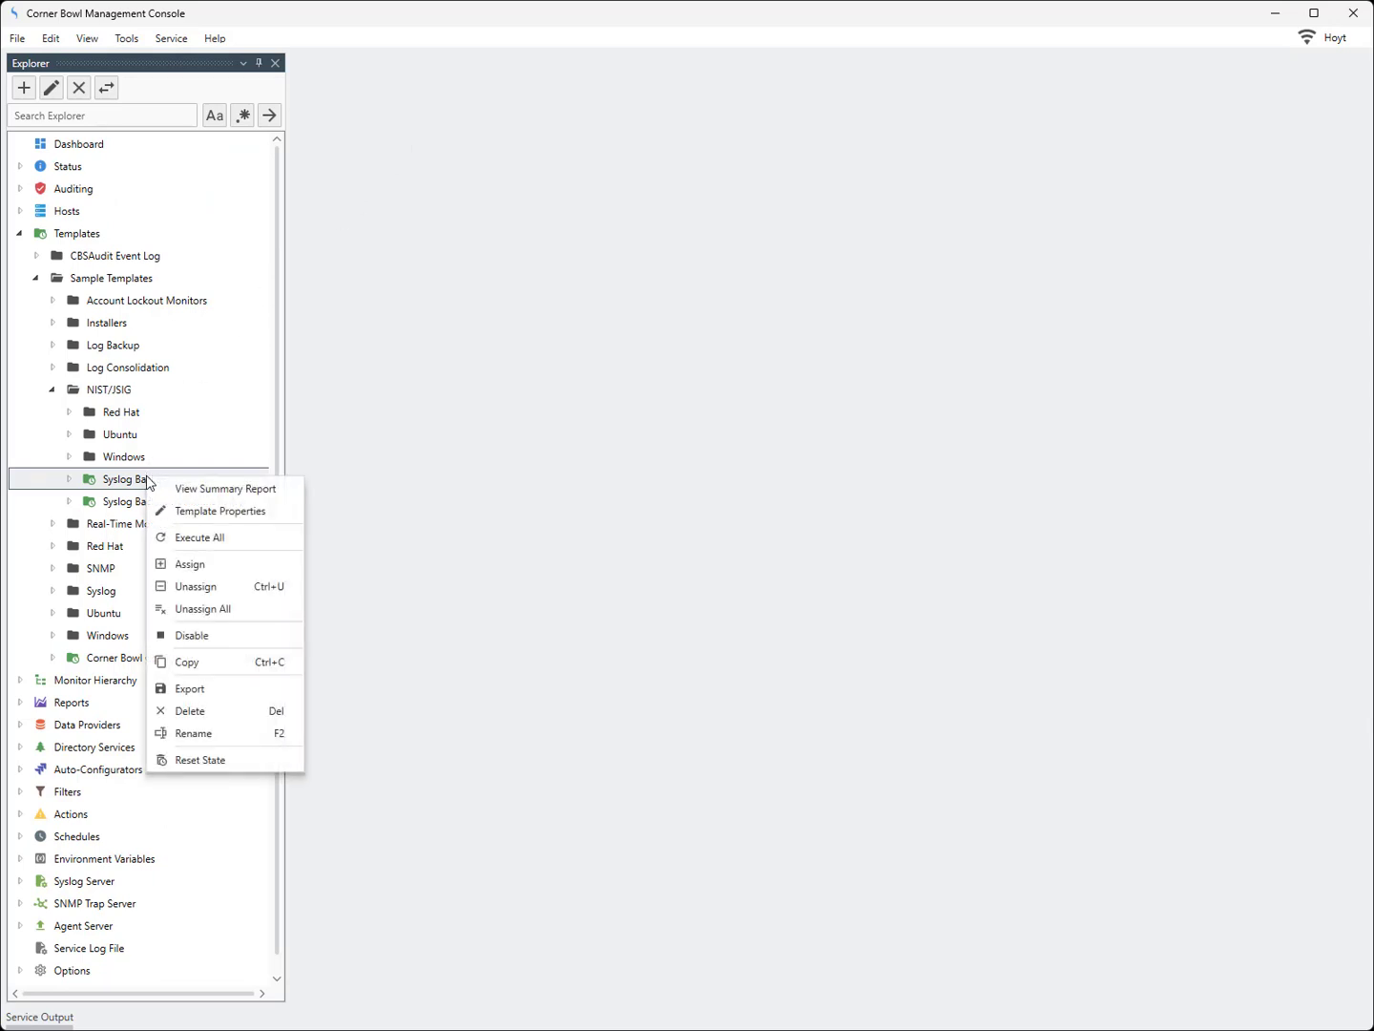
pyautogui.click(181, 510)
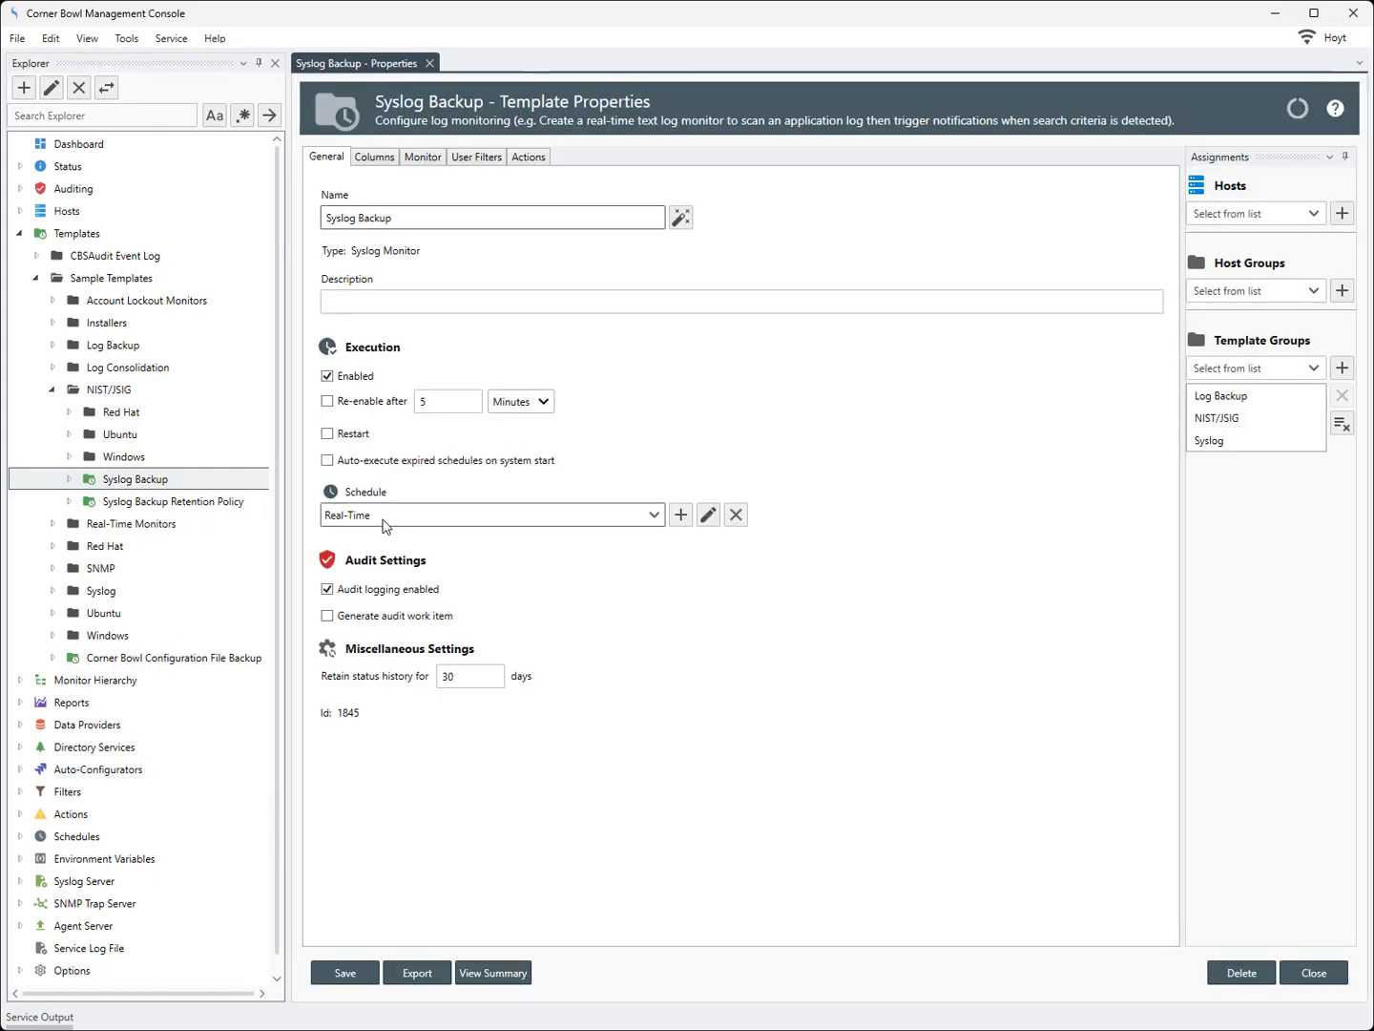
pyautogui.click(375, 159)
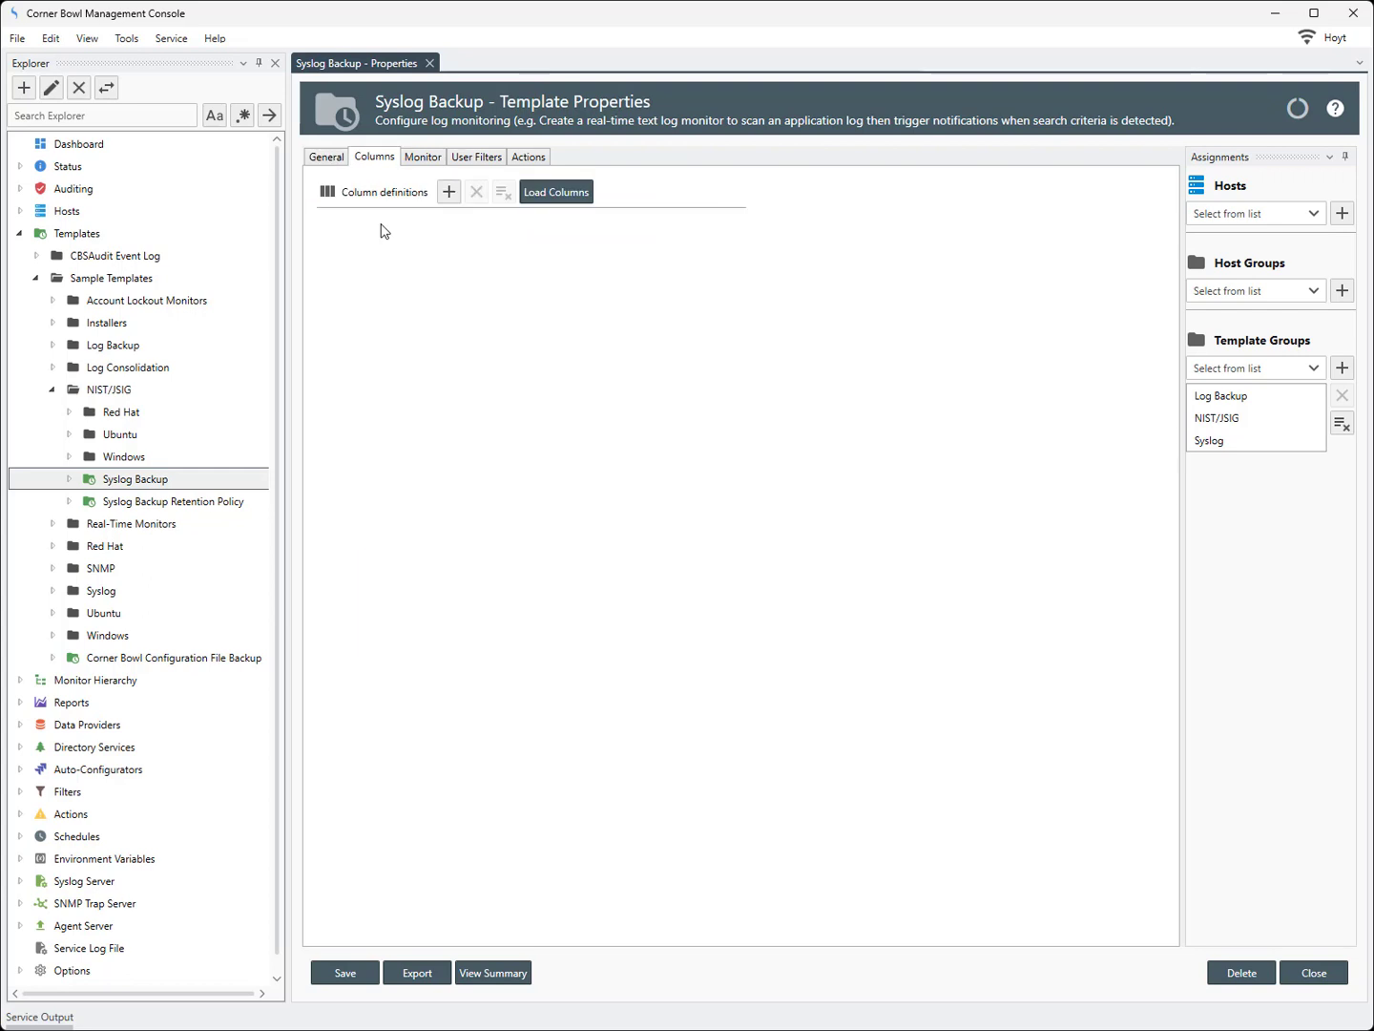
pyautogui.click(424, 159)
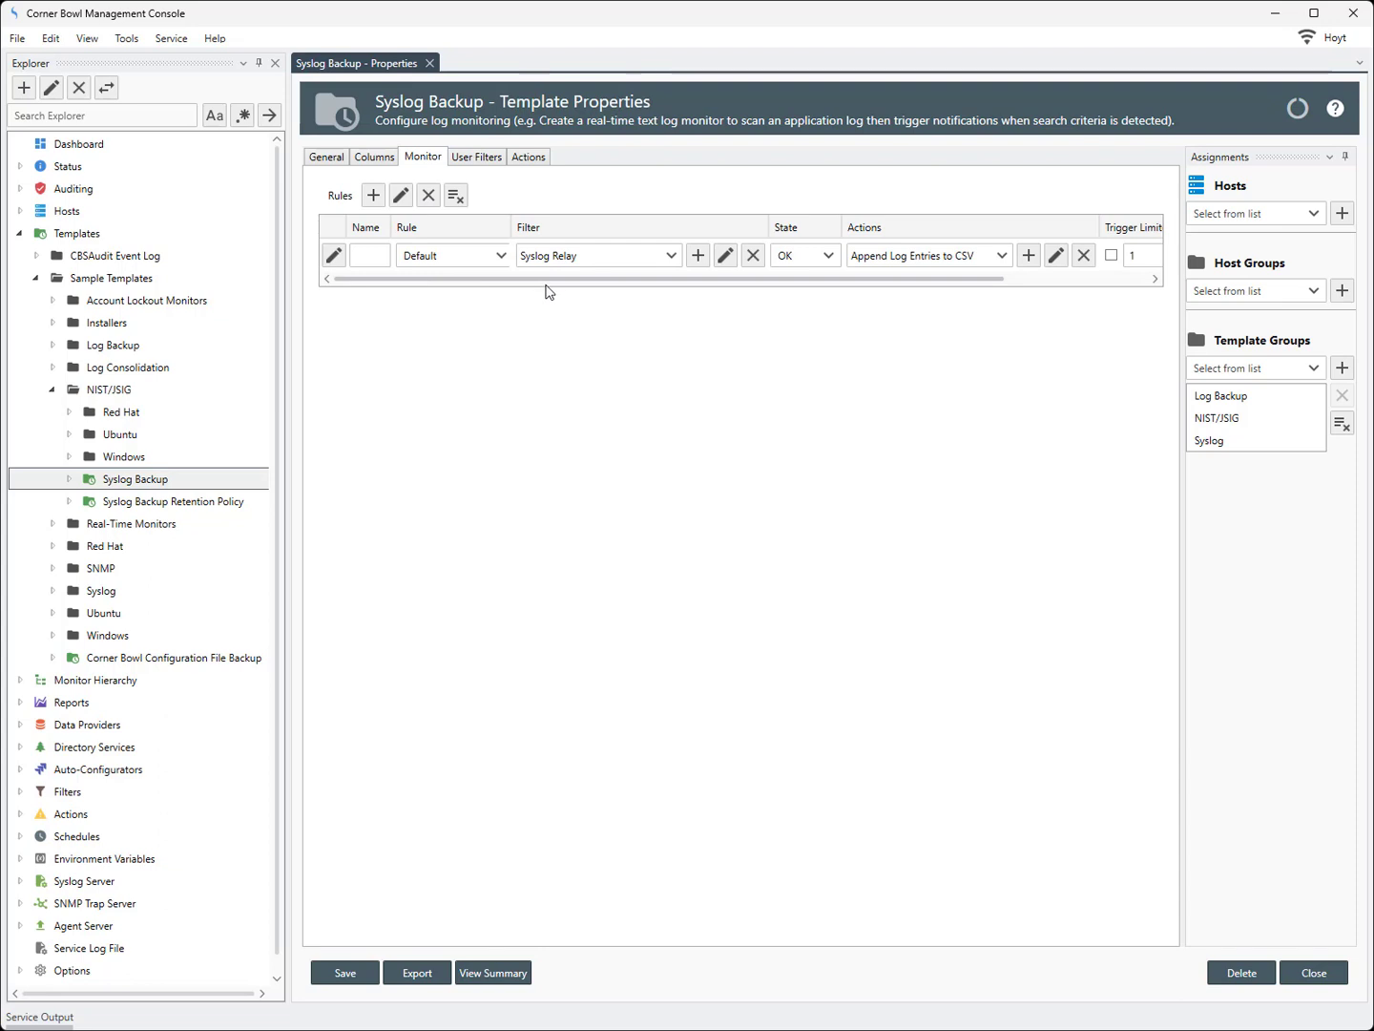
pyautogui.click(727, 254)
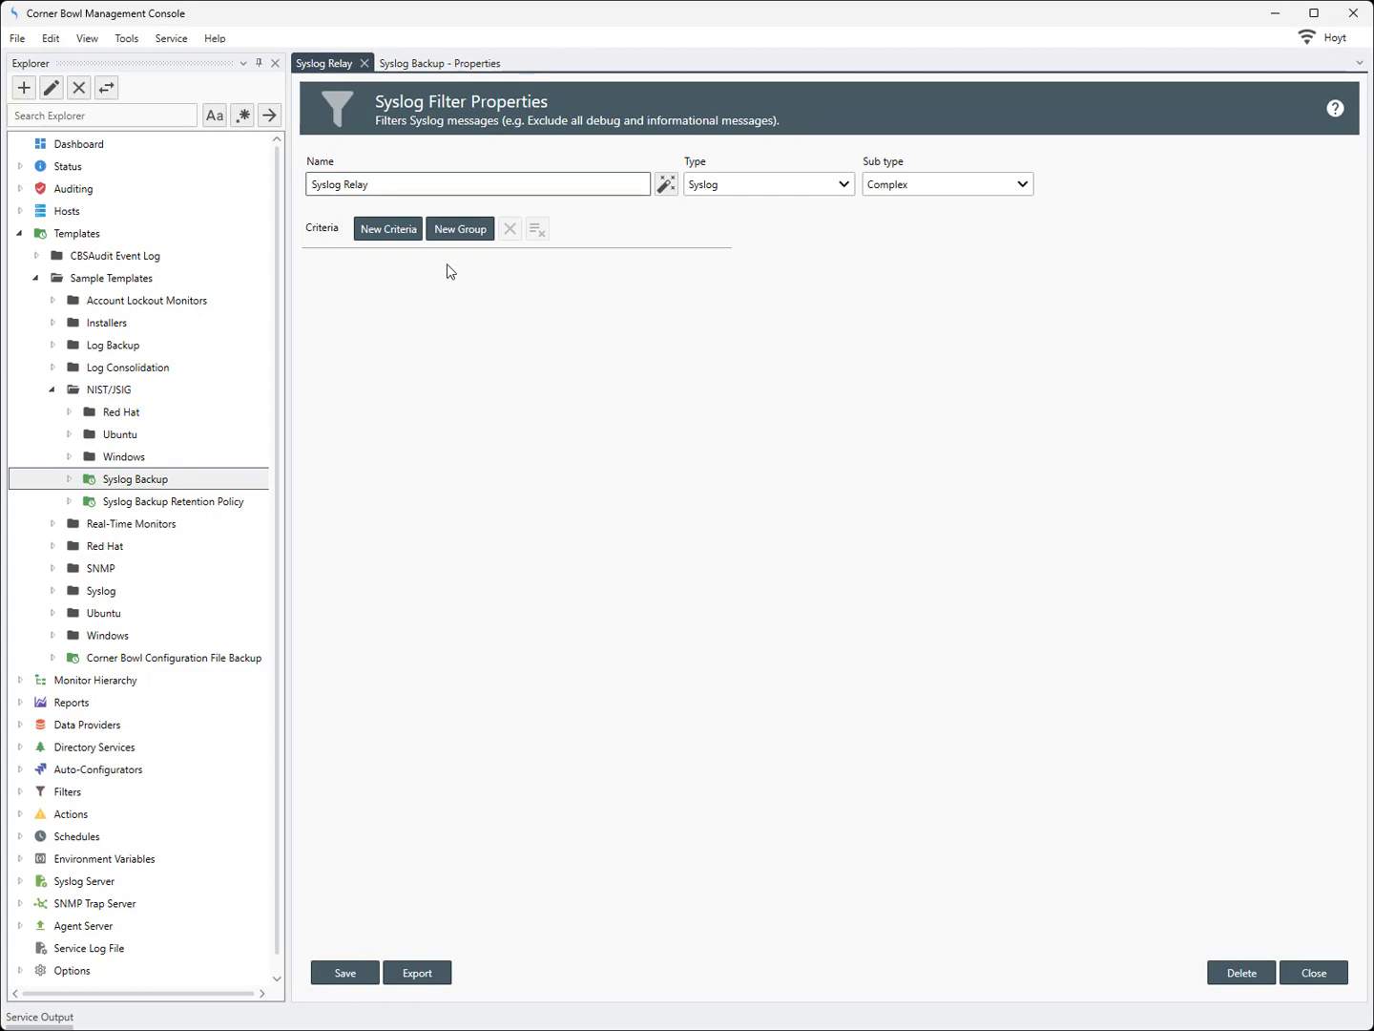
pyautogui.click(363, 64)
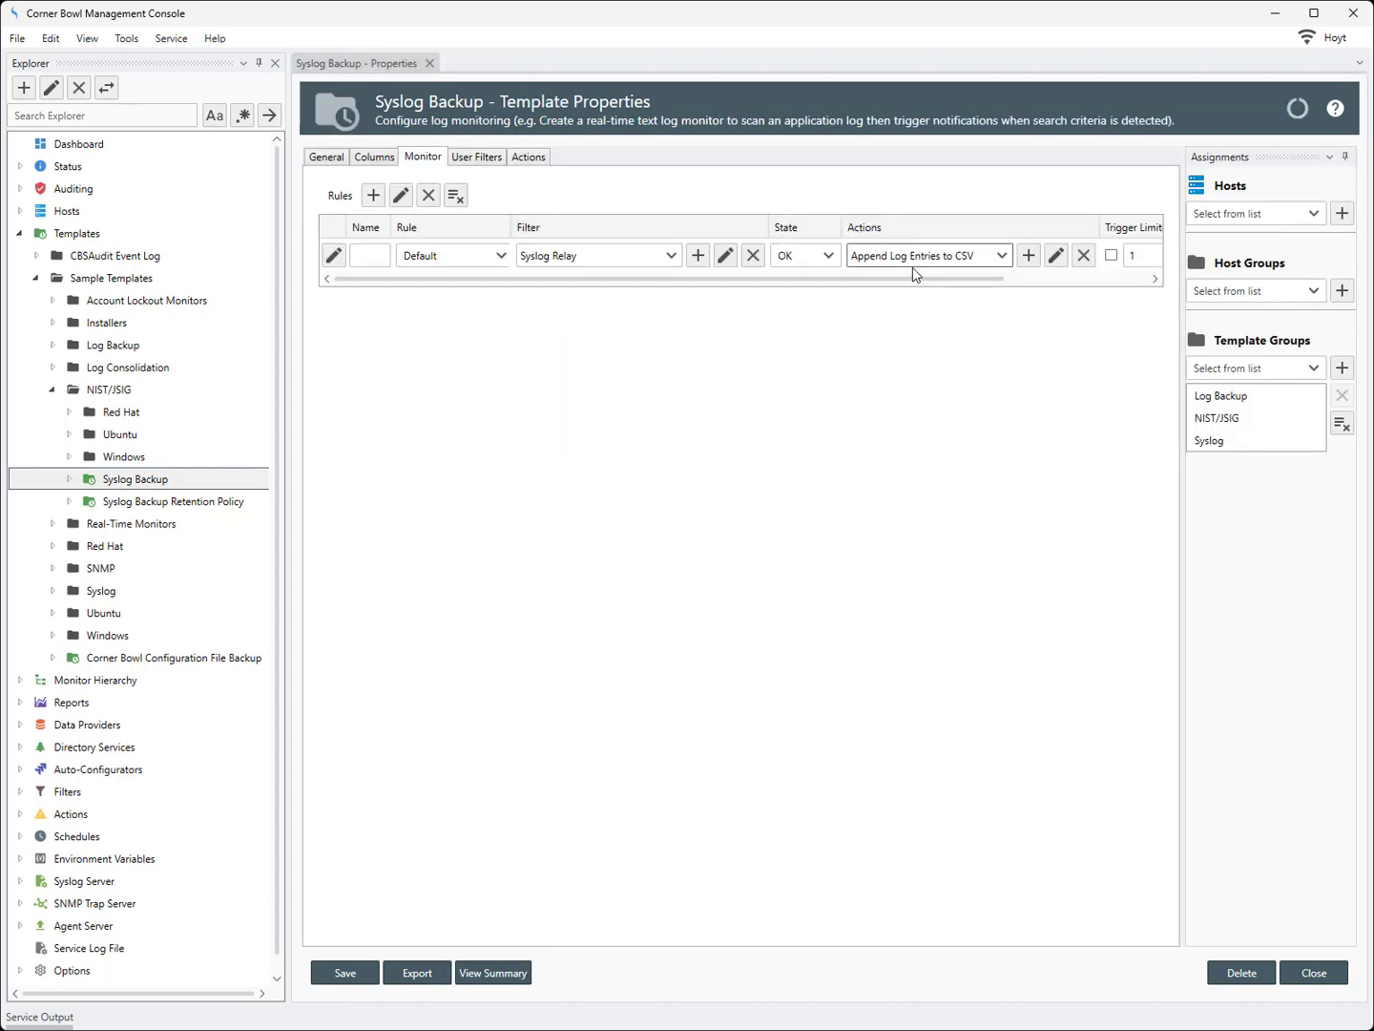
# Open the Append Log Entries to CSV action and examine the {HOST}, {LOG} and {DATE} parts of its filename
pyautogui.click(1055, 254)
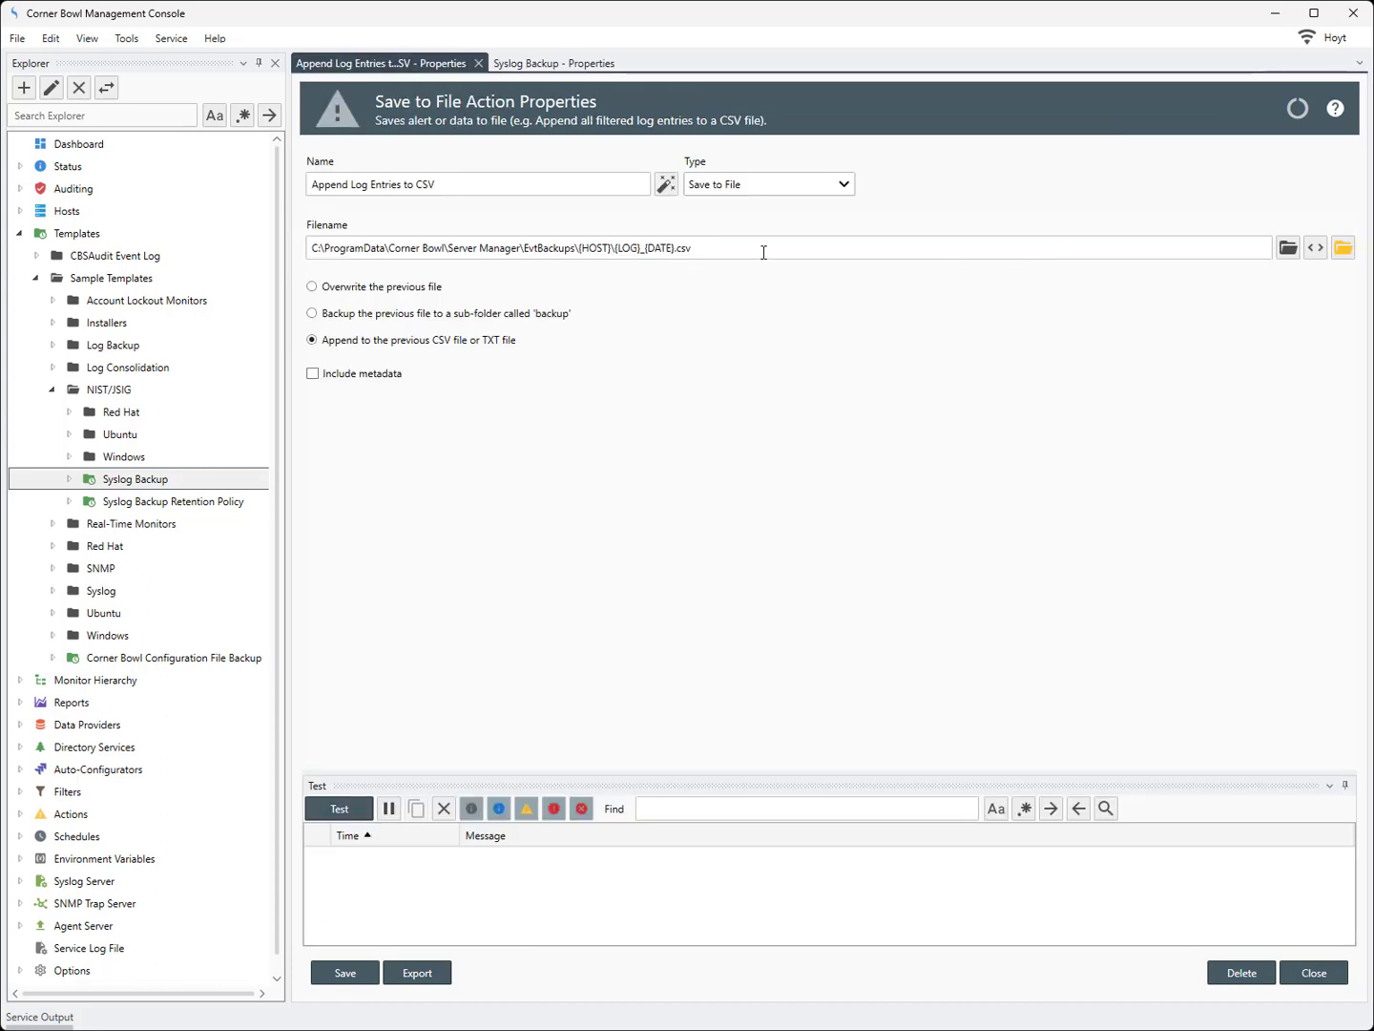
pyautogui.moveTo(760, 247); pyautogui.dragTo(272, 259)
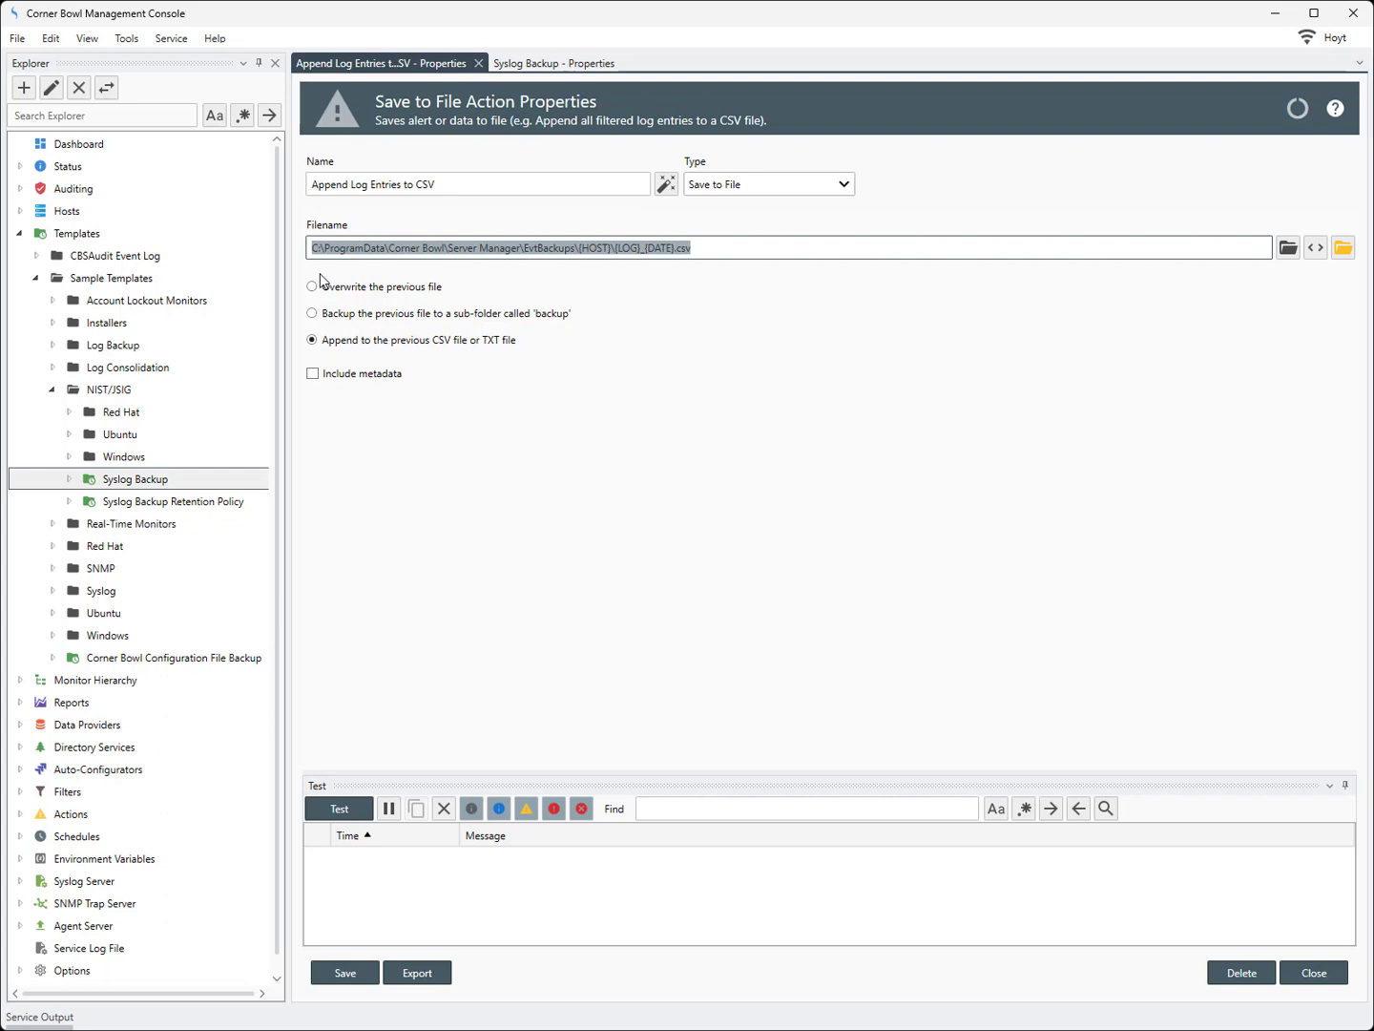
pyautogui.click(580, 250)
pyautogui.moveTo(580, 249); pyautogui.dragTo(613, 249)
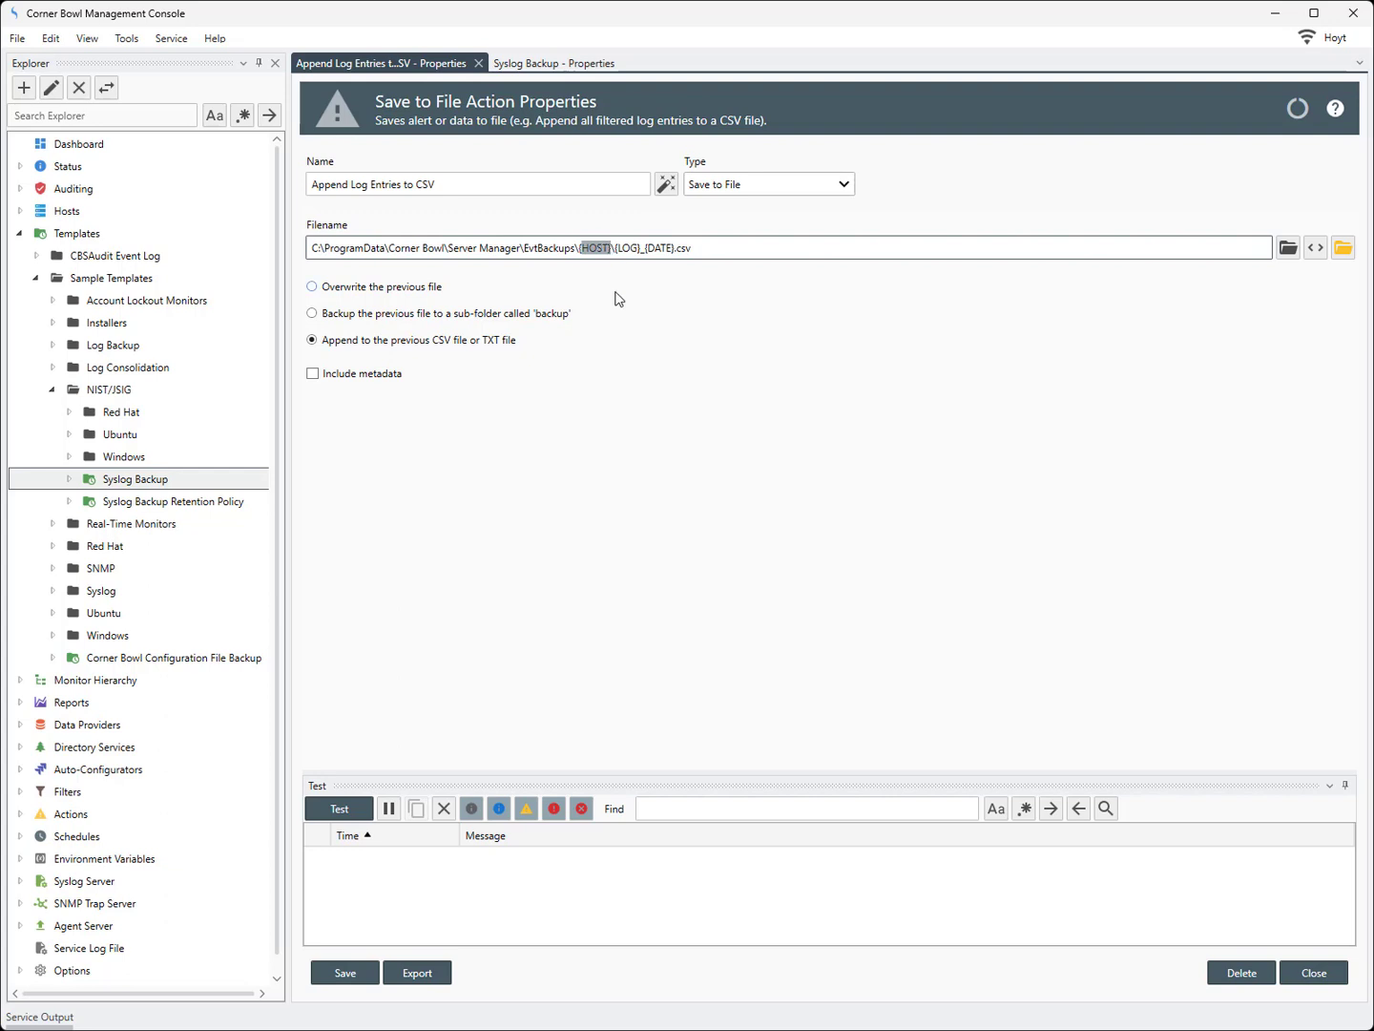
pyautogui.moveTo(617, 249); pyautogui.dragTo(675, 250)
pyautogui.click(701, 249)
pyautogui.click(477, 63)
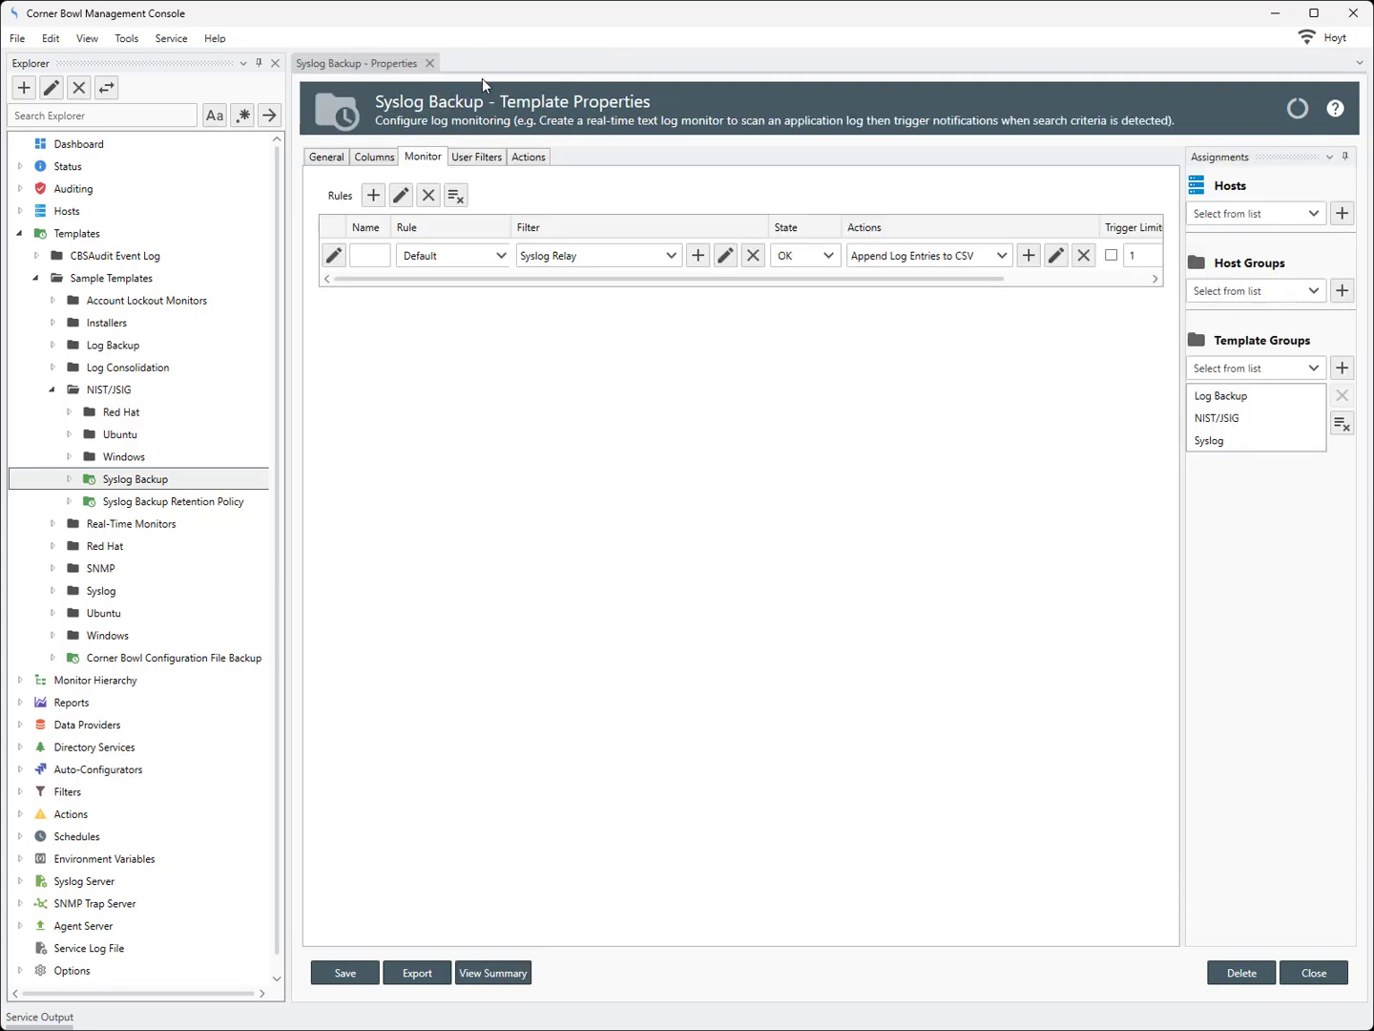
# Assign host 172.190.247.226 from Linux Agent Devices to the Syslog Backup template and save it
pyautogui.click(1315, 214)
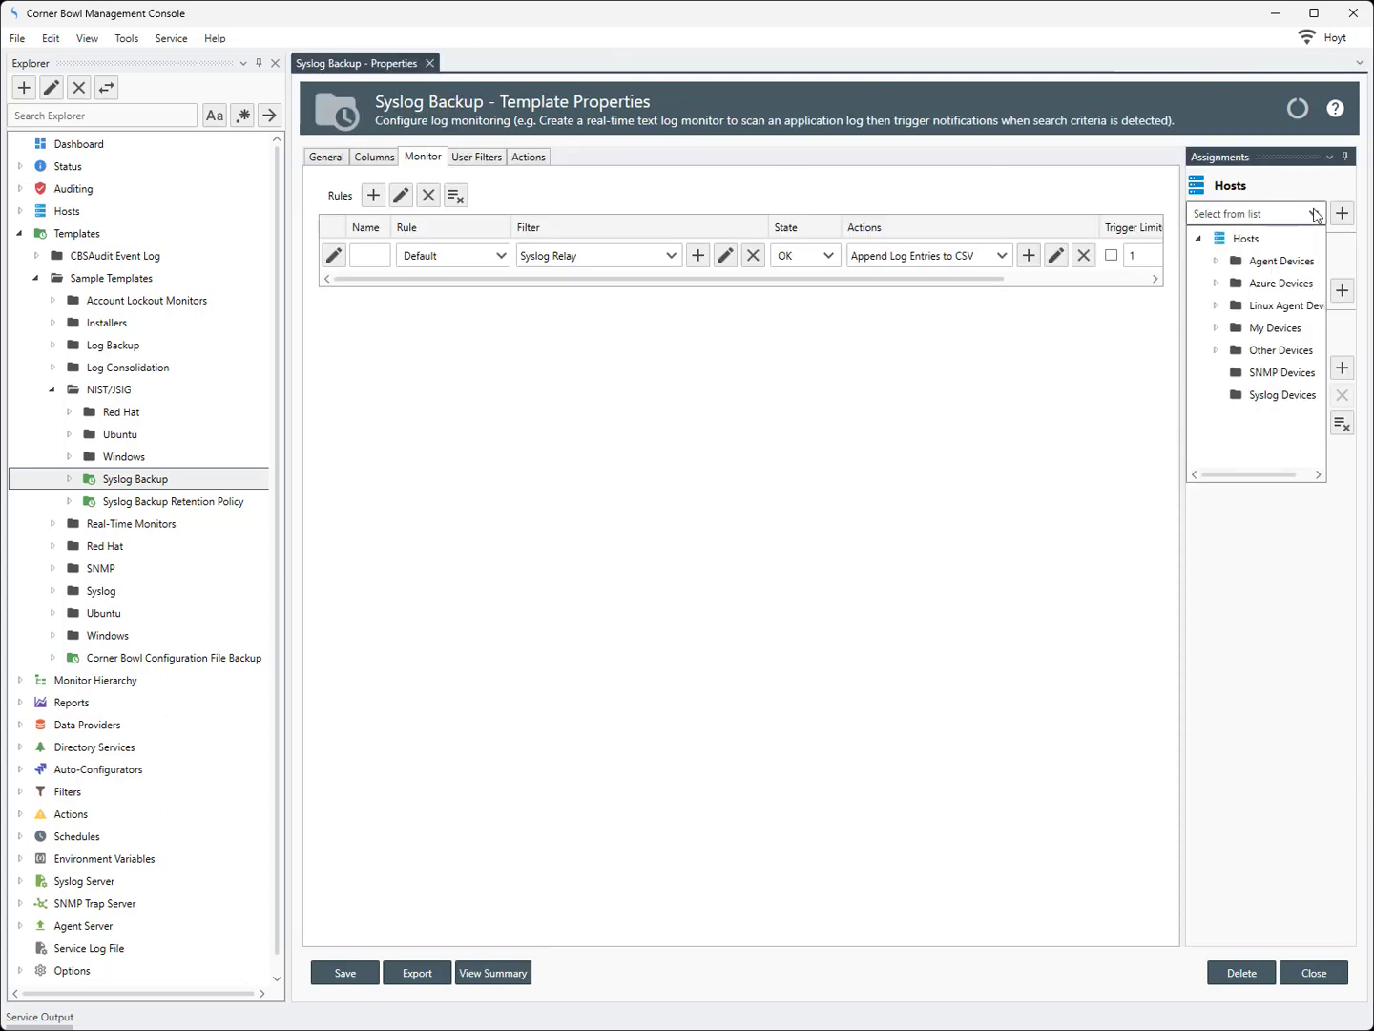
pyautogui.click(1180, 314)
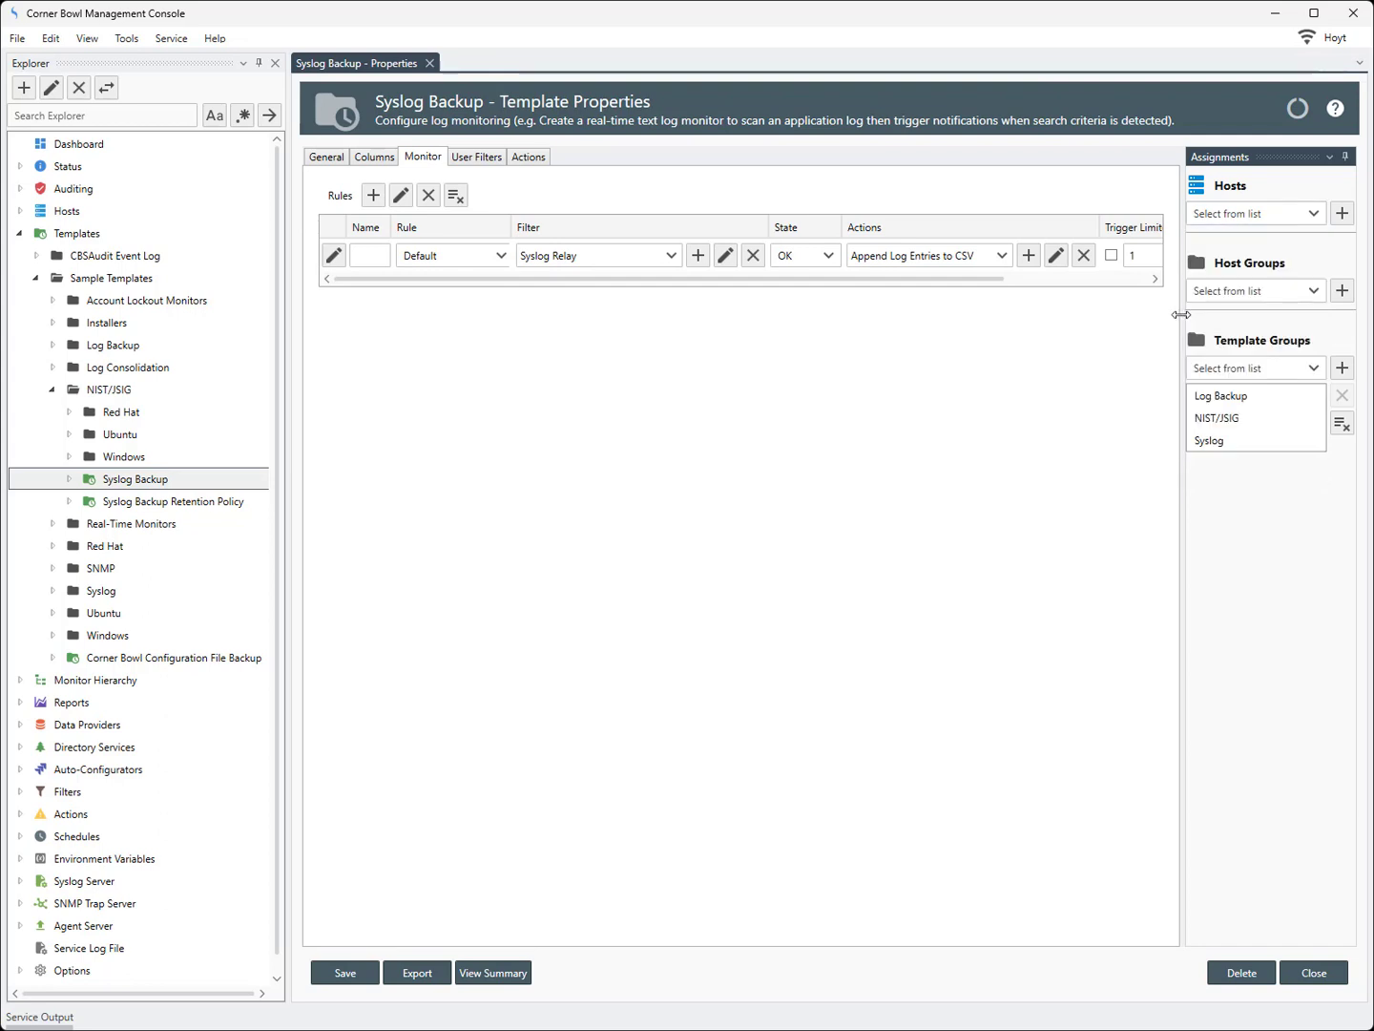
pyautogui.moveTo(1180, 313); pyautogui.dragTo(1097, 363)
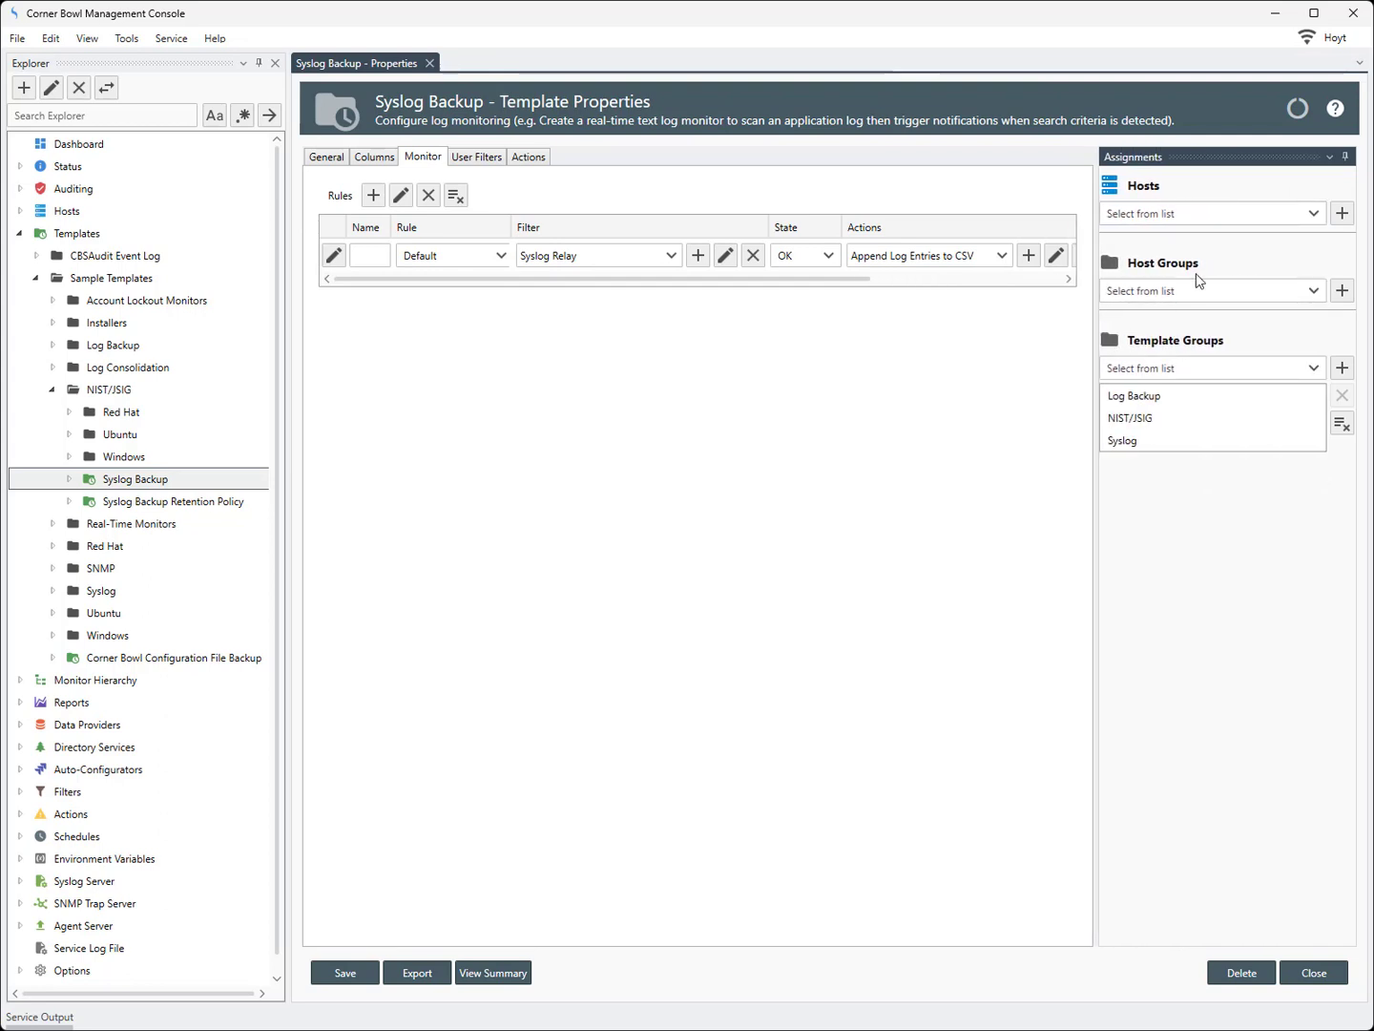
pyautogui.click(1314, 216)
pyautogui.click(1128, 306)
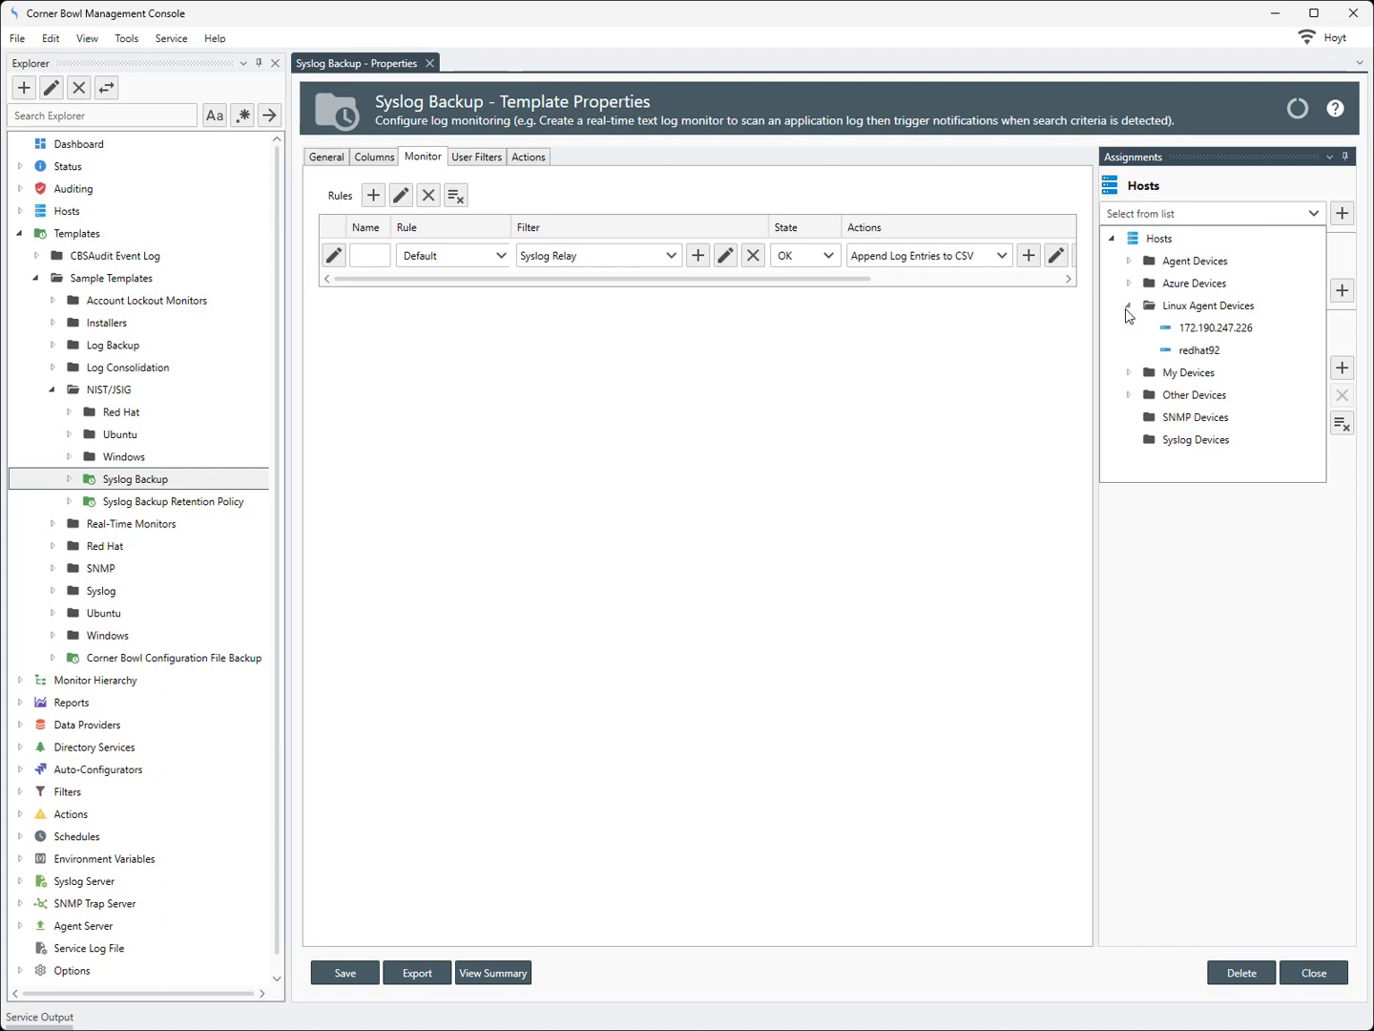
pyautogui.click(1193, 331)
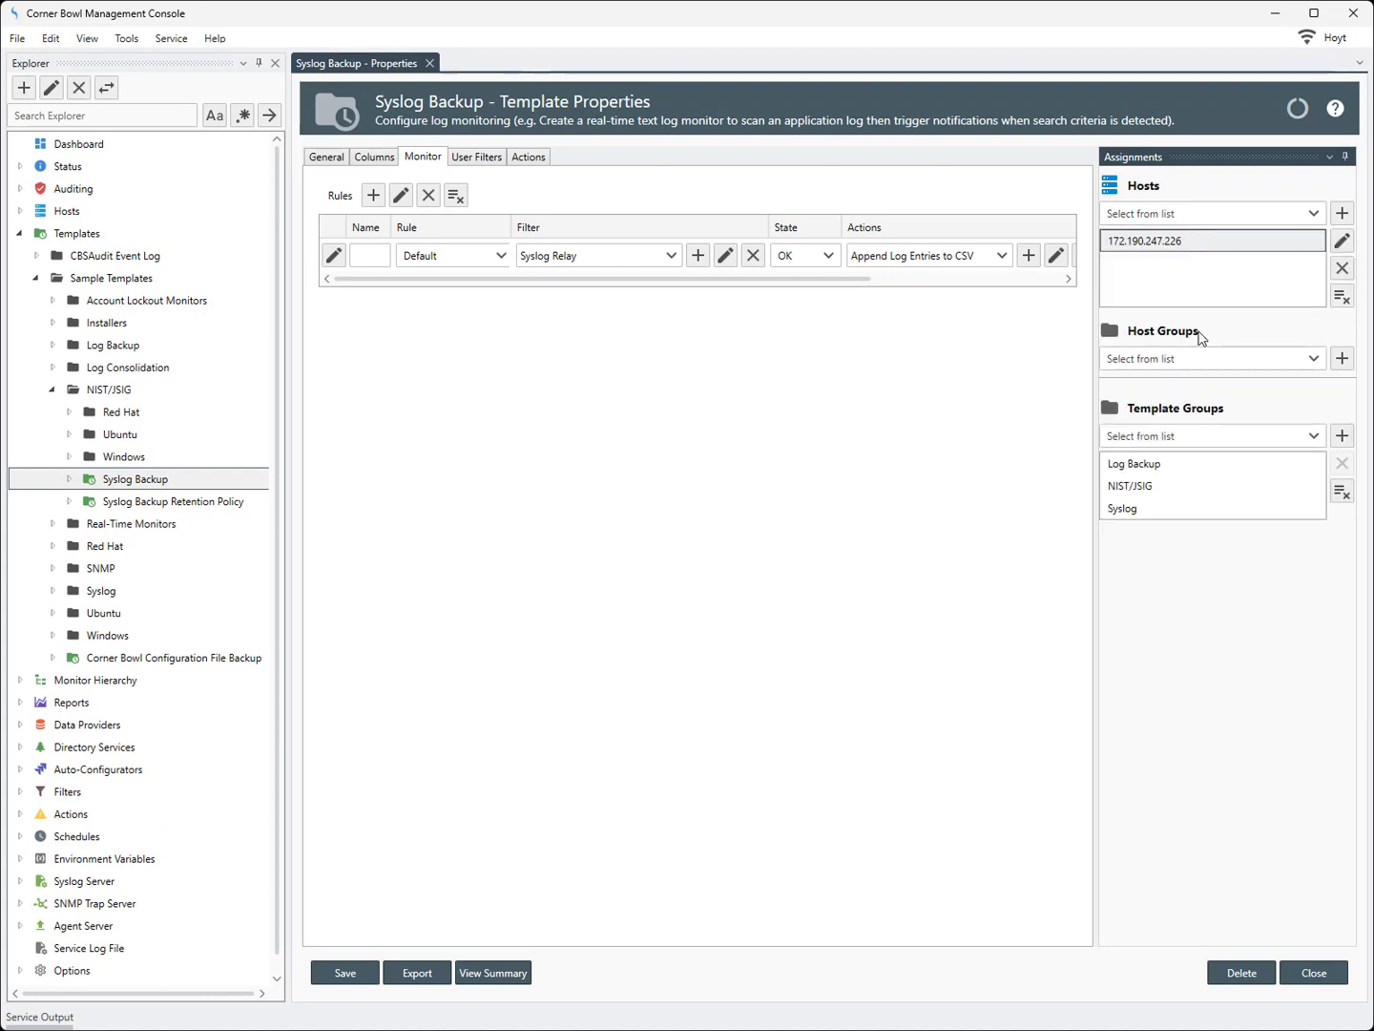
pyautogui.click(331, 984)
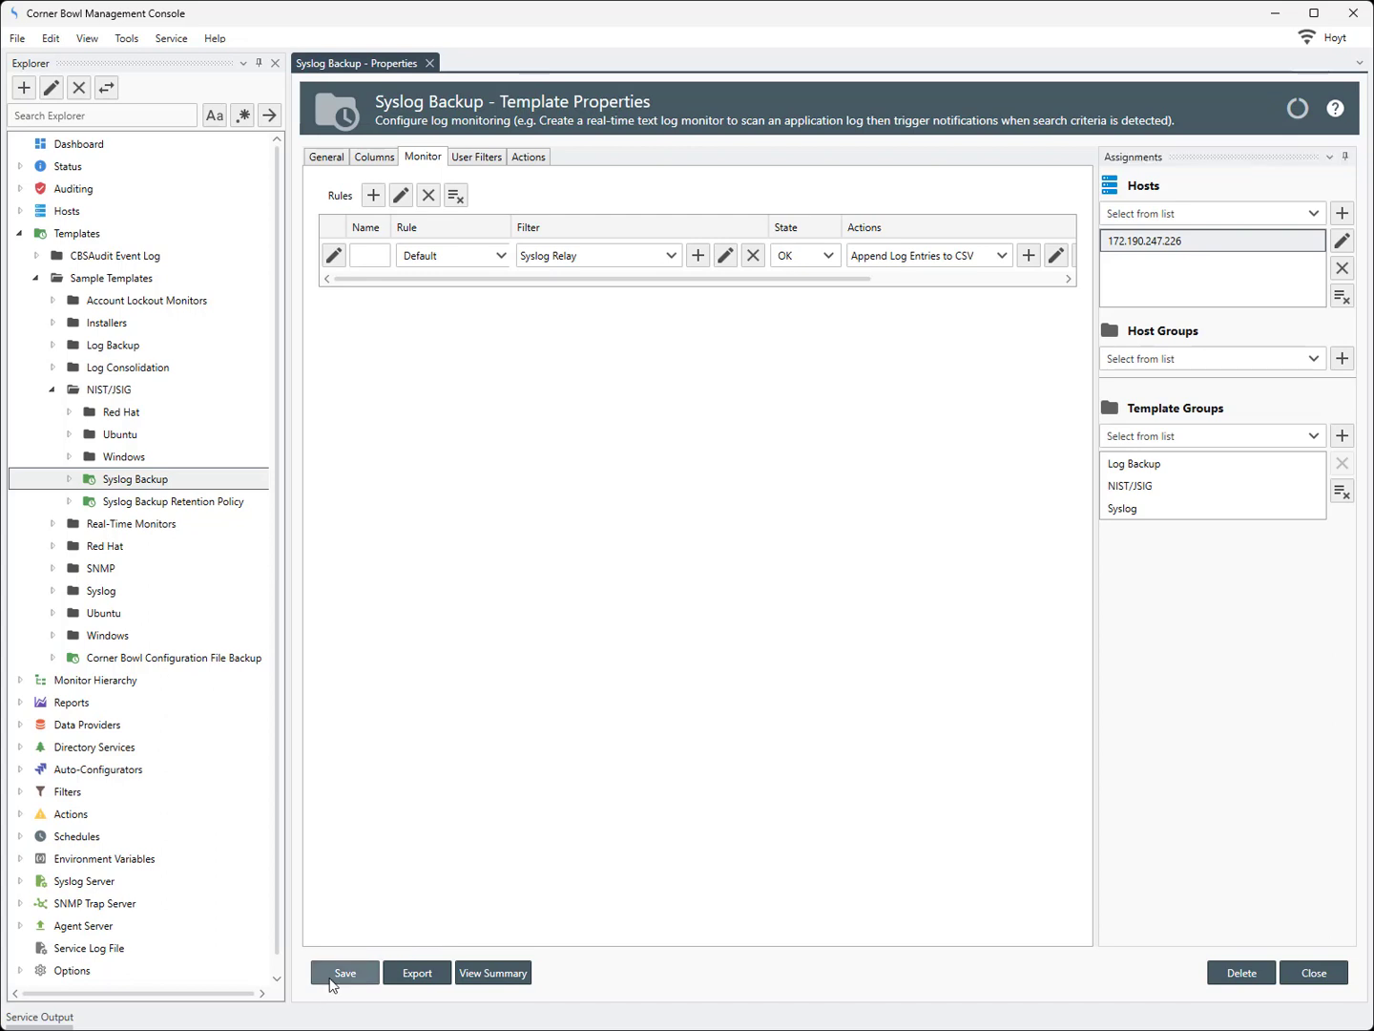
# Explore the Syslog Backup monitor under host 172.190.247.226 in Linux Agent Devices
pyautogui.click(21, 211)
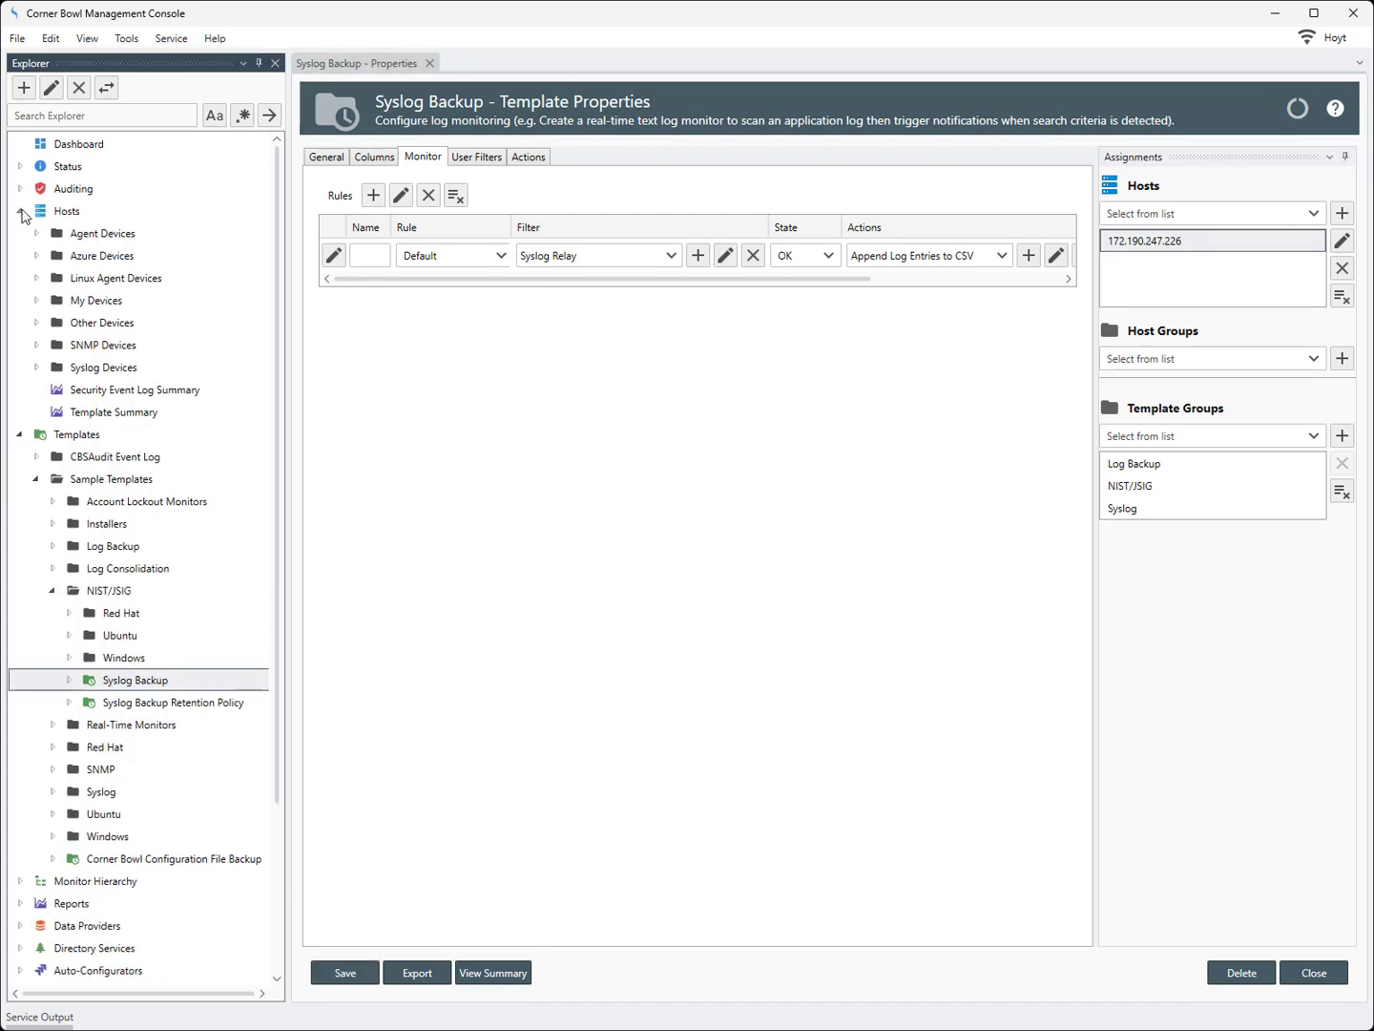
pyautogui.click(37, 278)
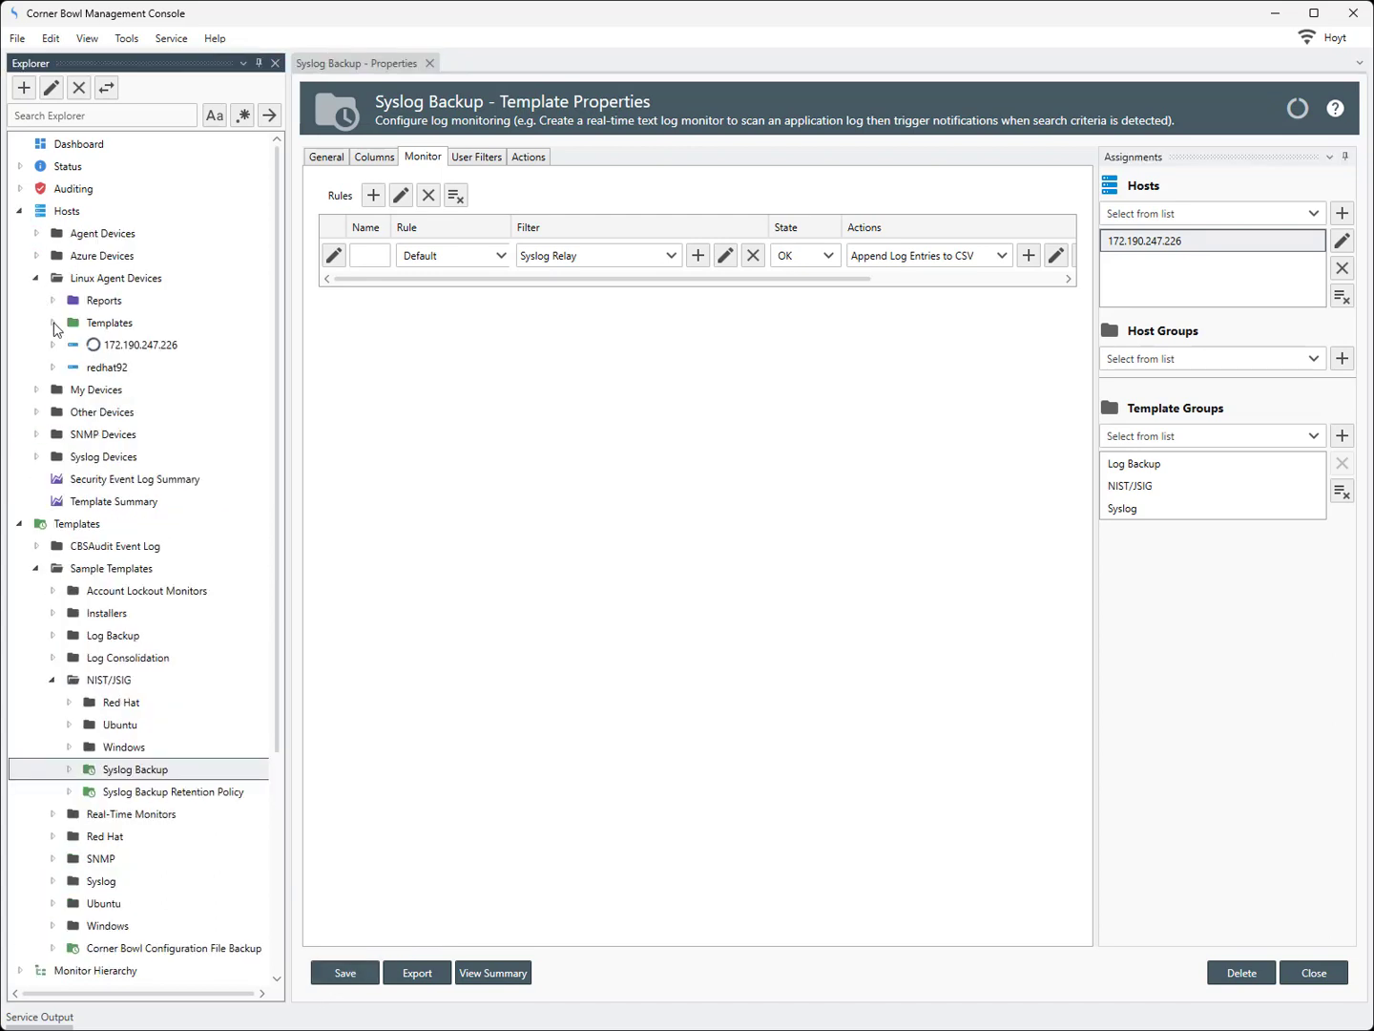
pyautogui.click(54, 345)
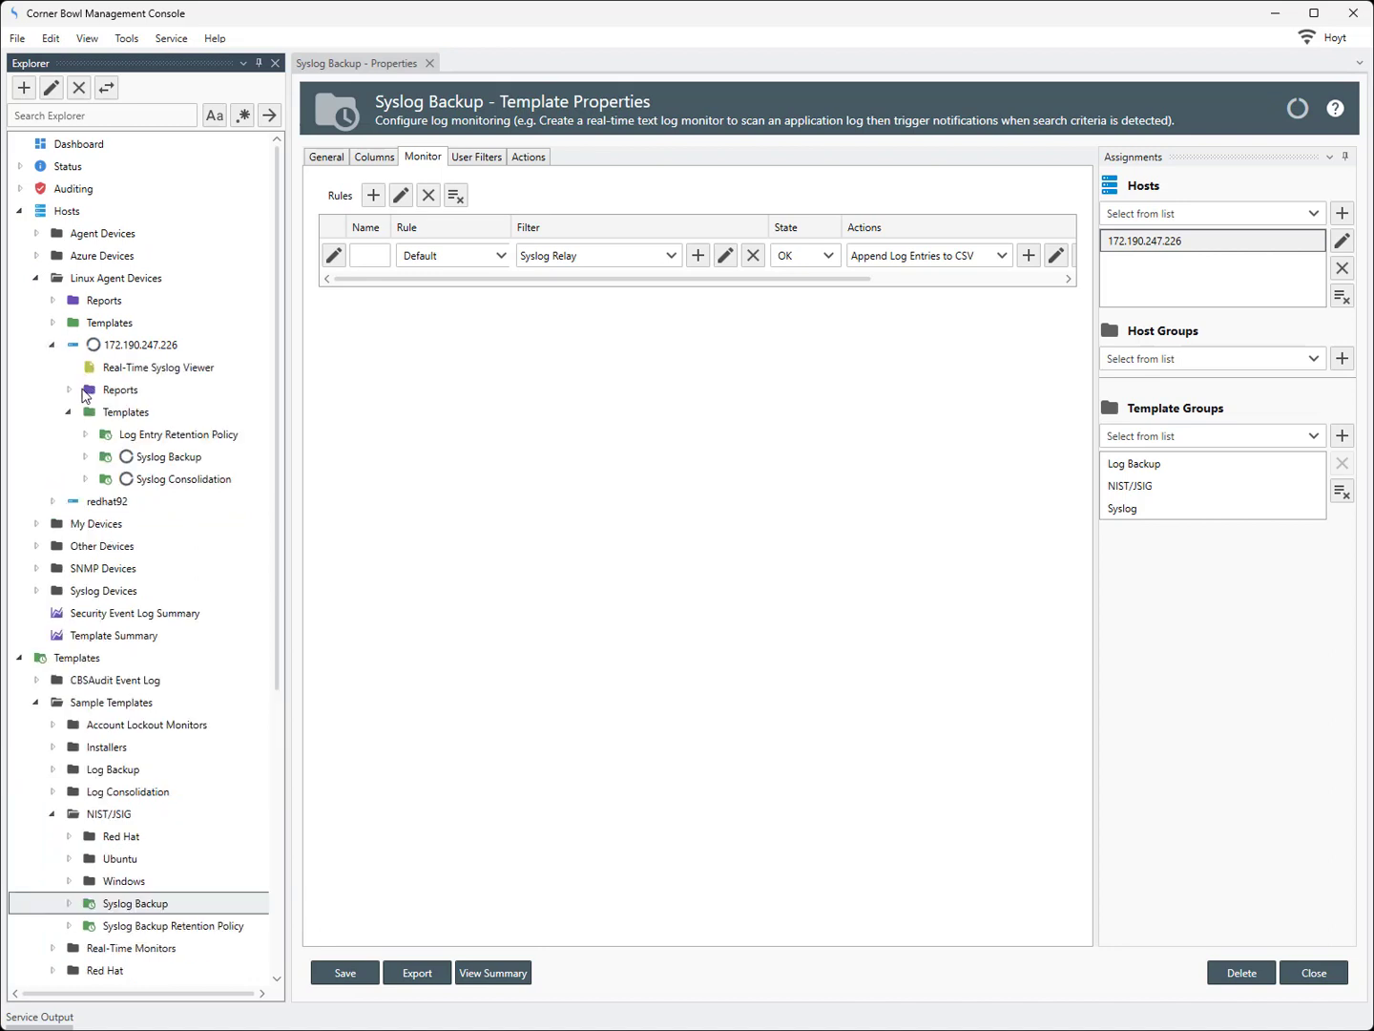
pyautogui.click(157, 462)
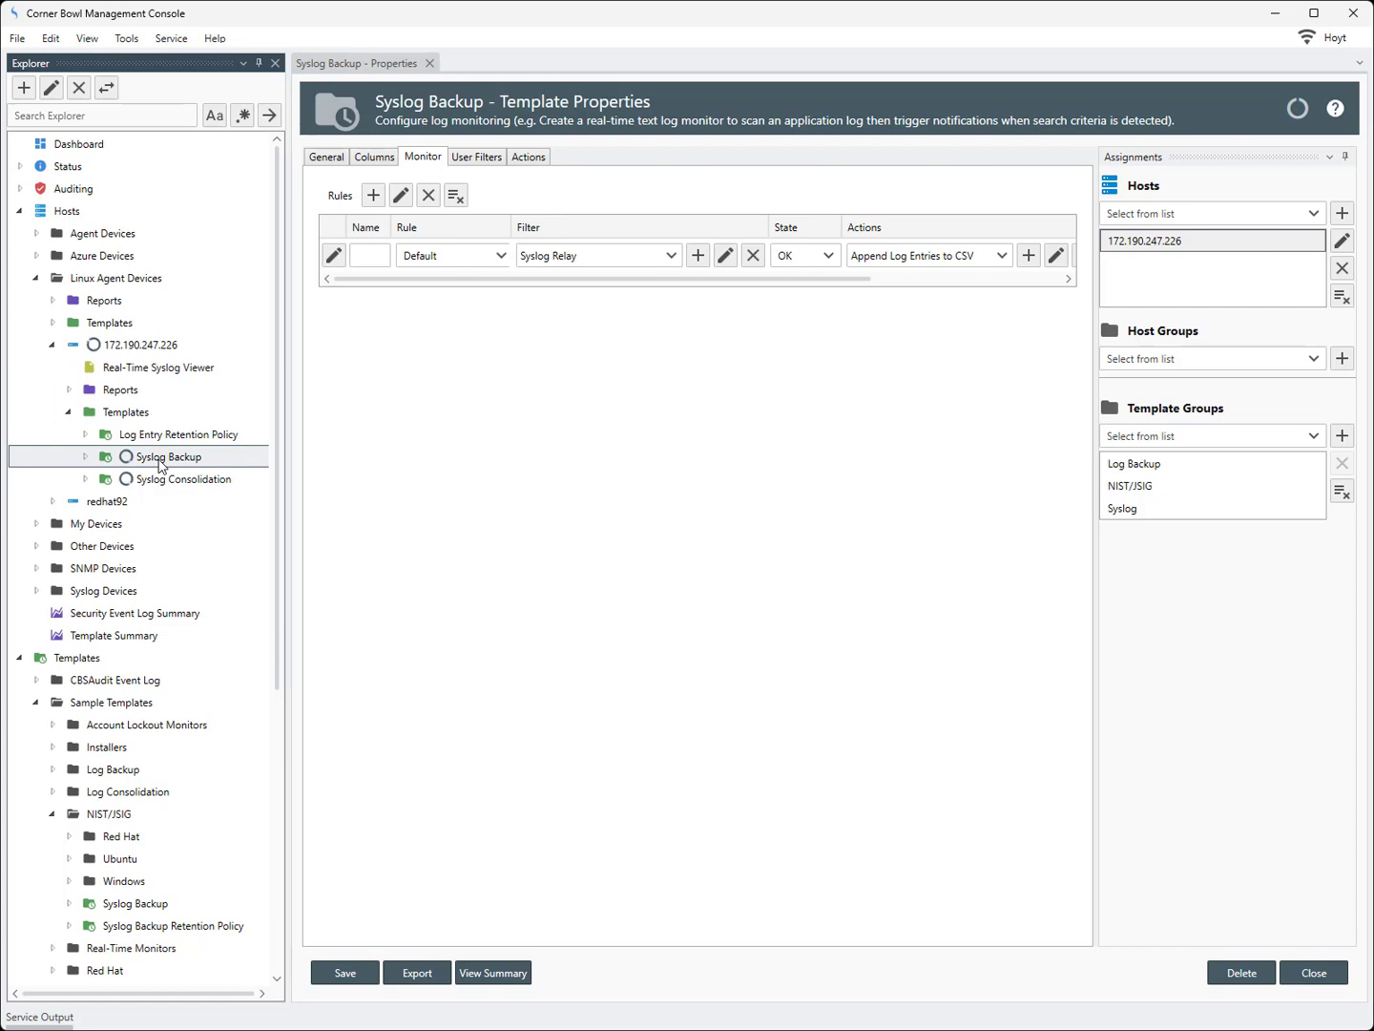
pyautogui.rightClick(159, 460)
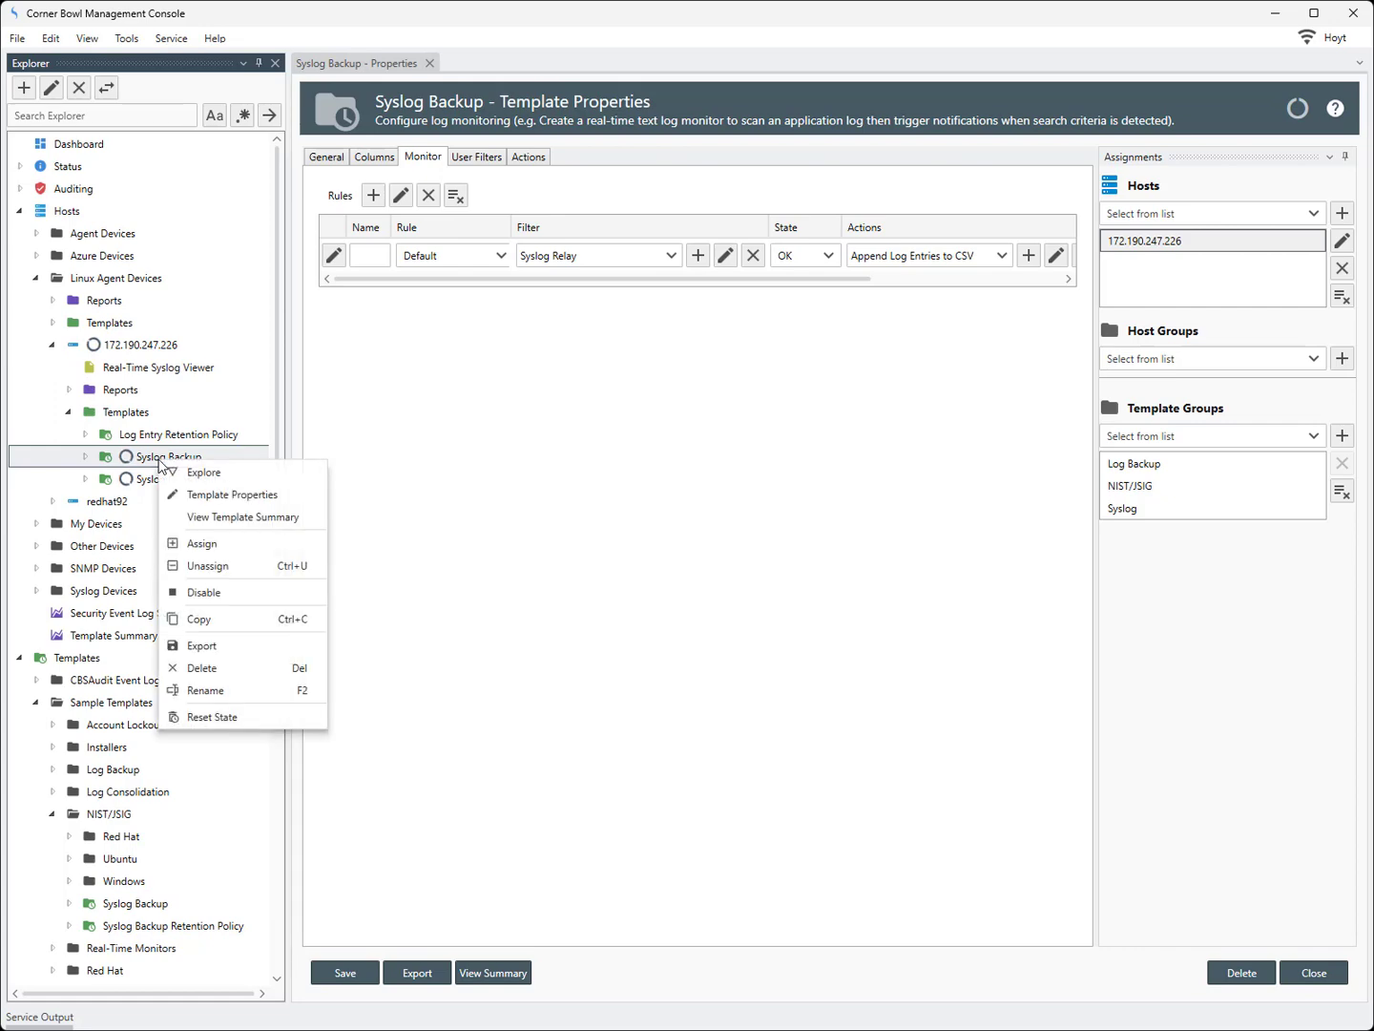
pyautogui.click(198, 473)
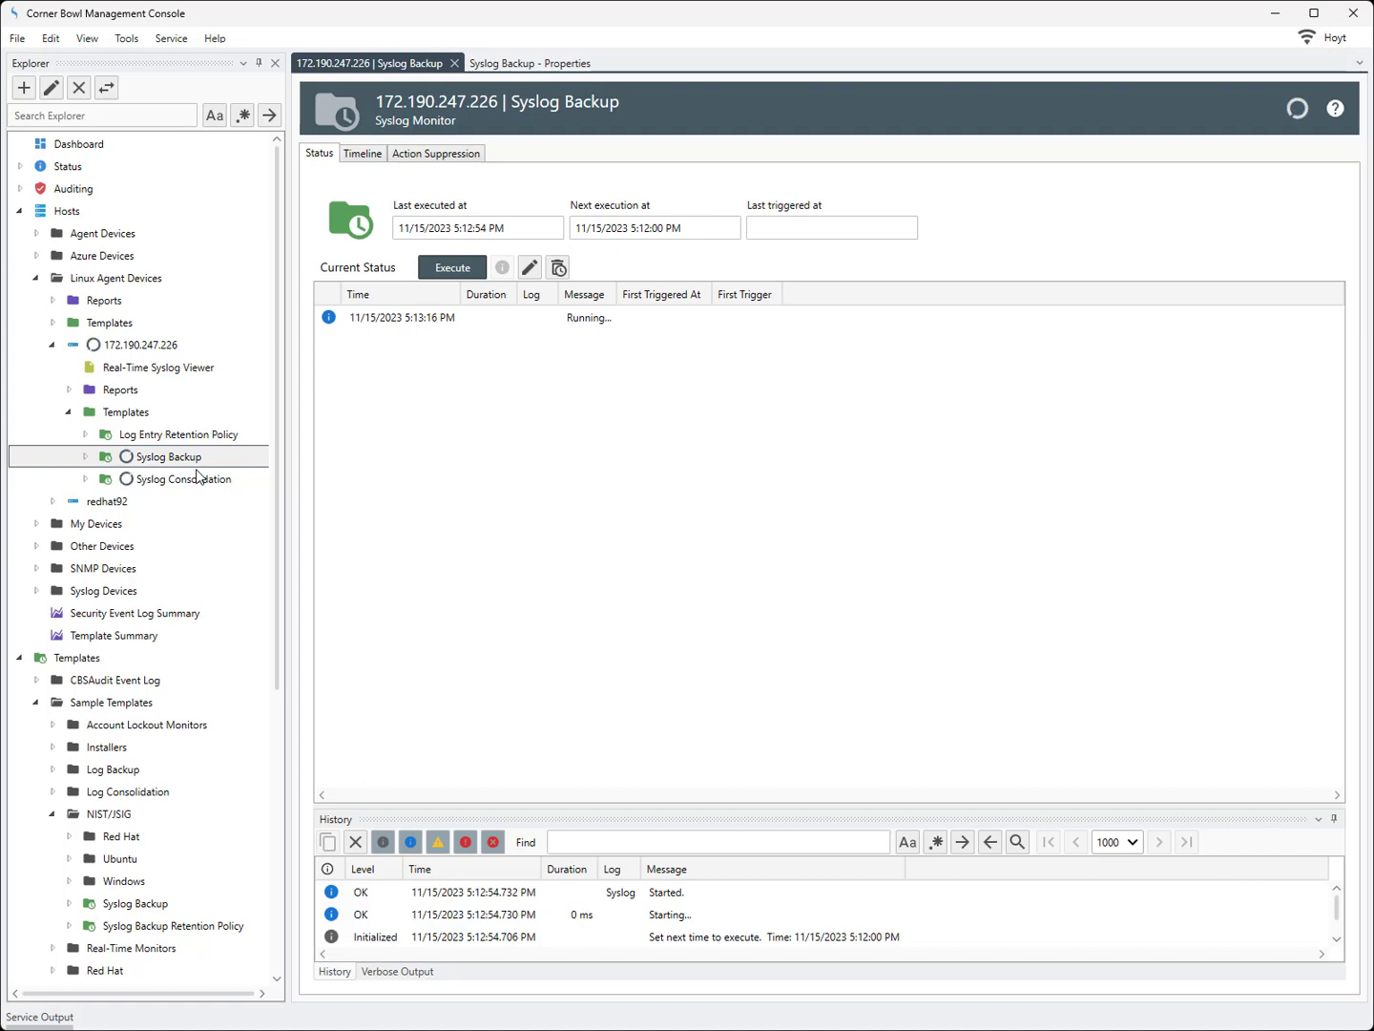
# Enlarge the history pane and inspect the Syslog Backup monitor's triggered execution entries
pyautogui.click(416, 322)
pyautogui.moveTo(600, 809); pyautogui.dragTo(549, 428)
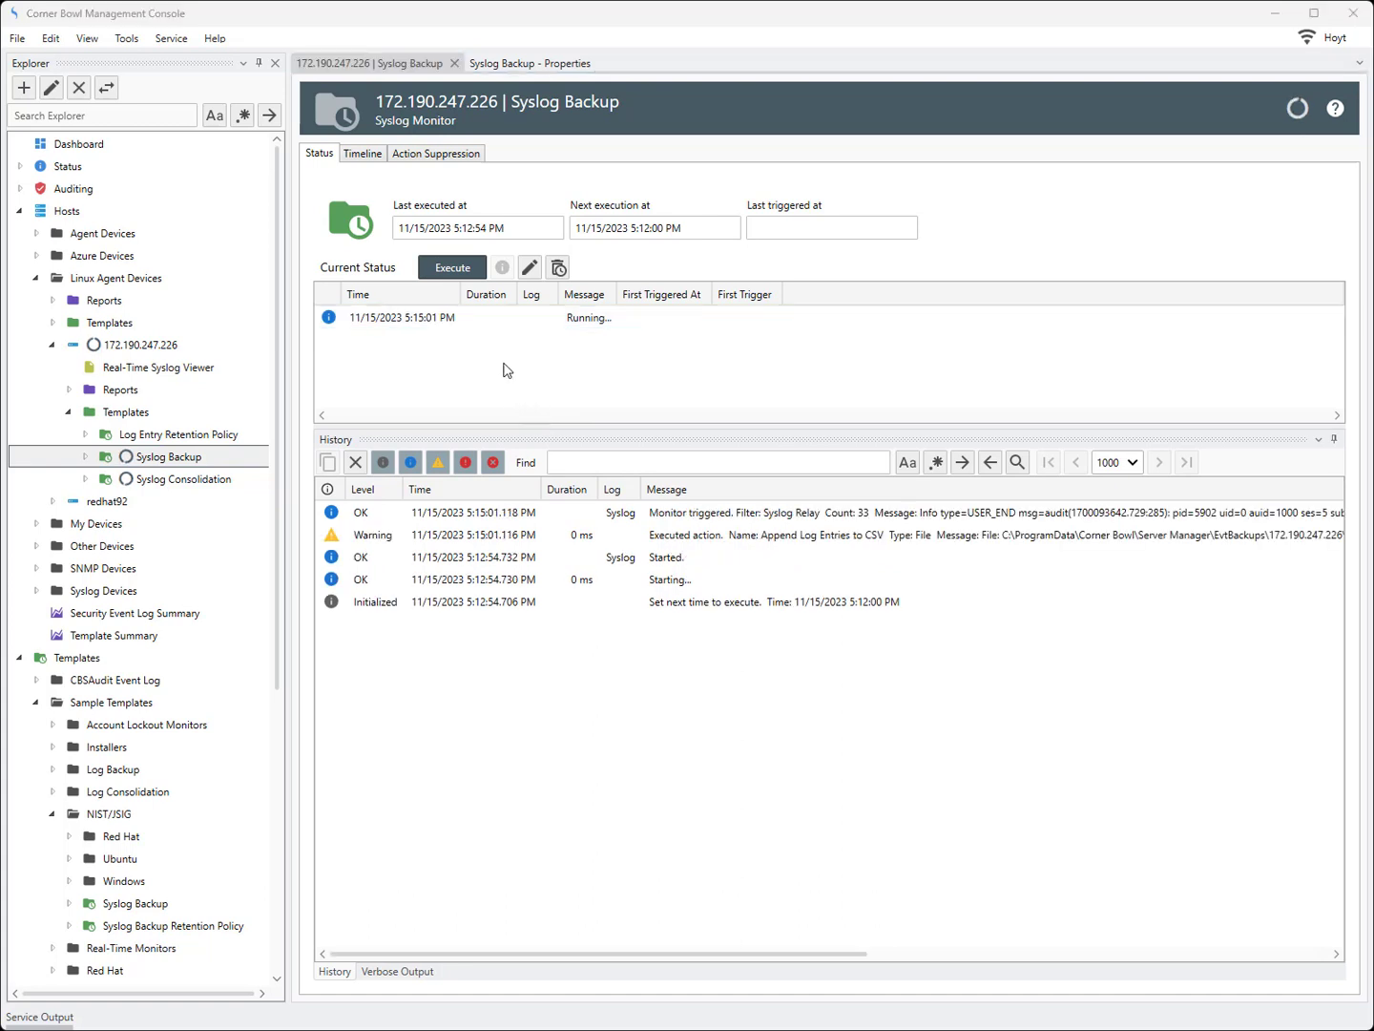
pyautogui.click(516, 516)
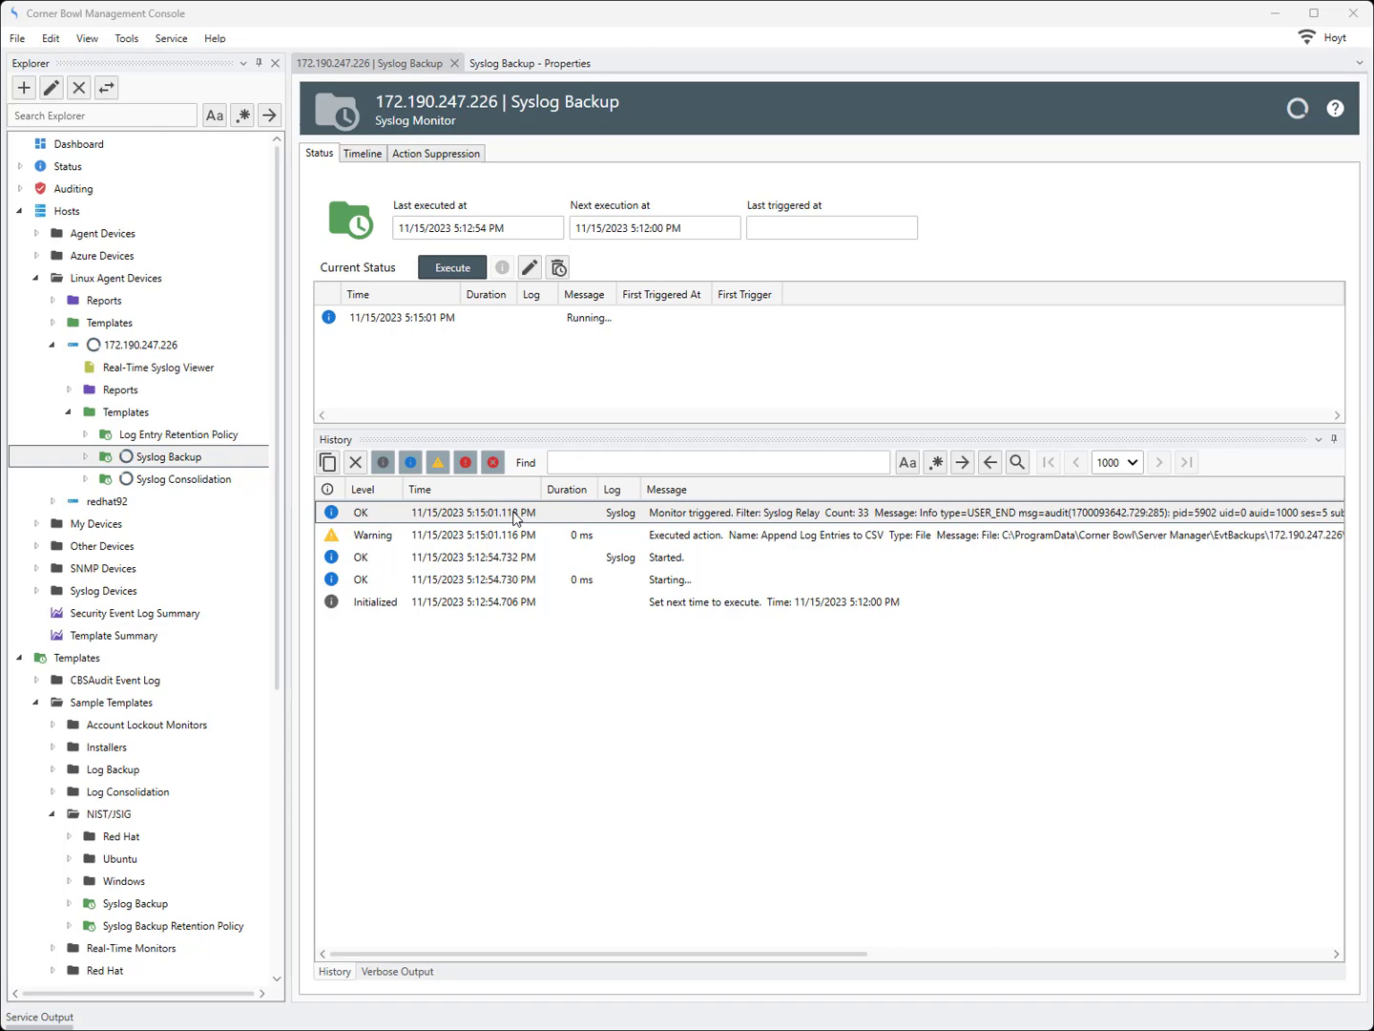
# Open the Append Log Entries to CSV action's backup folder and open the host's Syslog_20231115.csv file
pyautogui.click(529, 268)
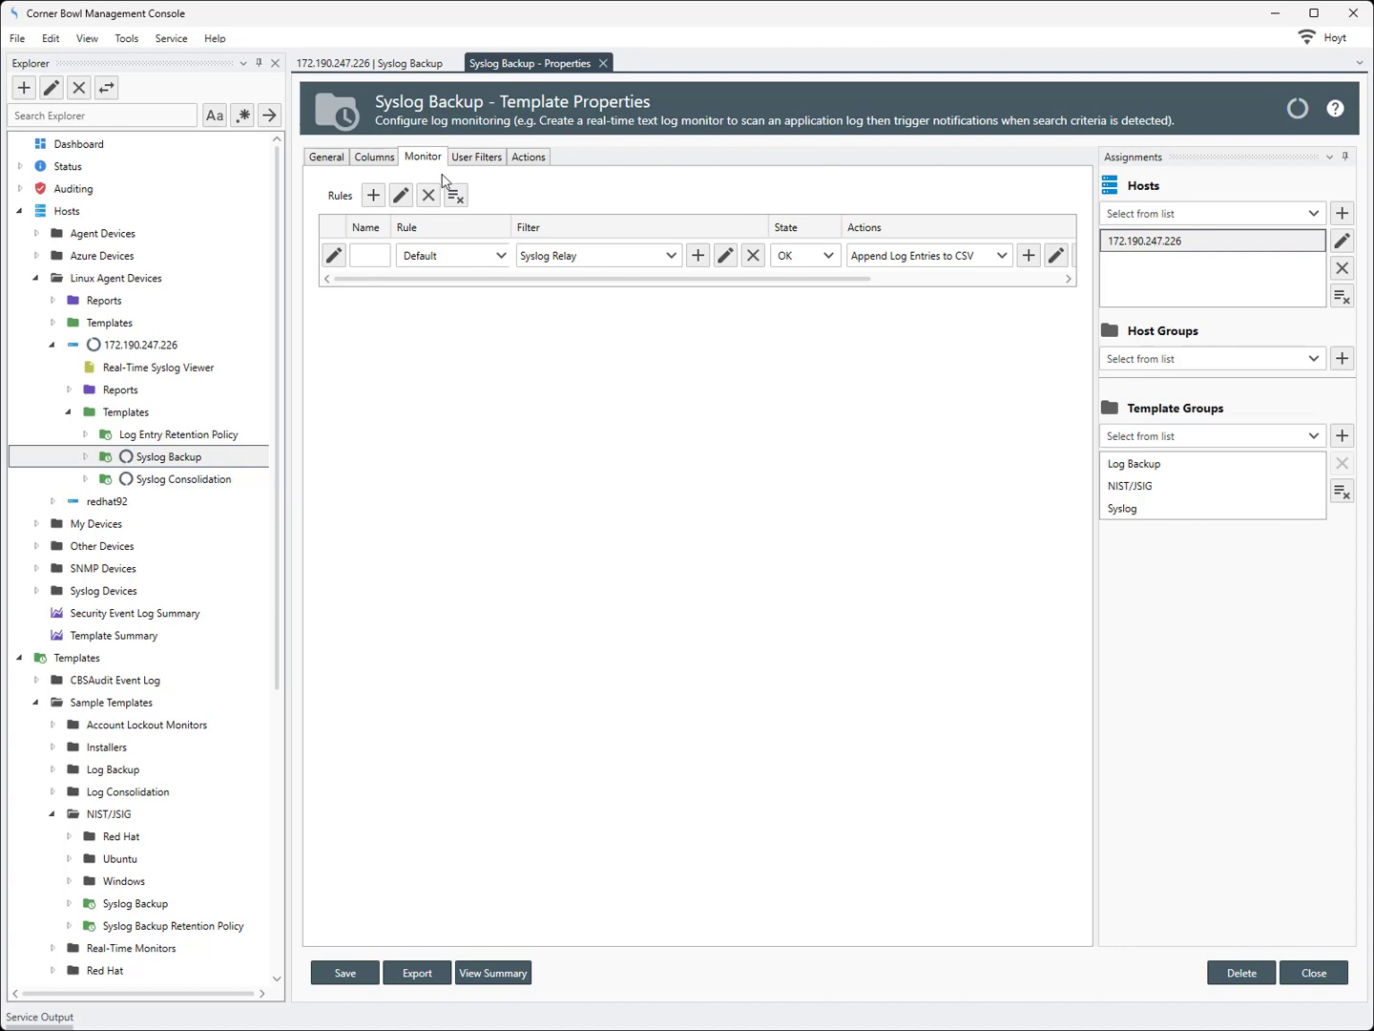
pyautogui.click(1055, 255)
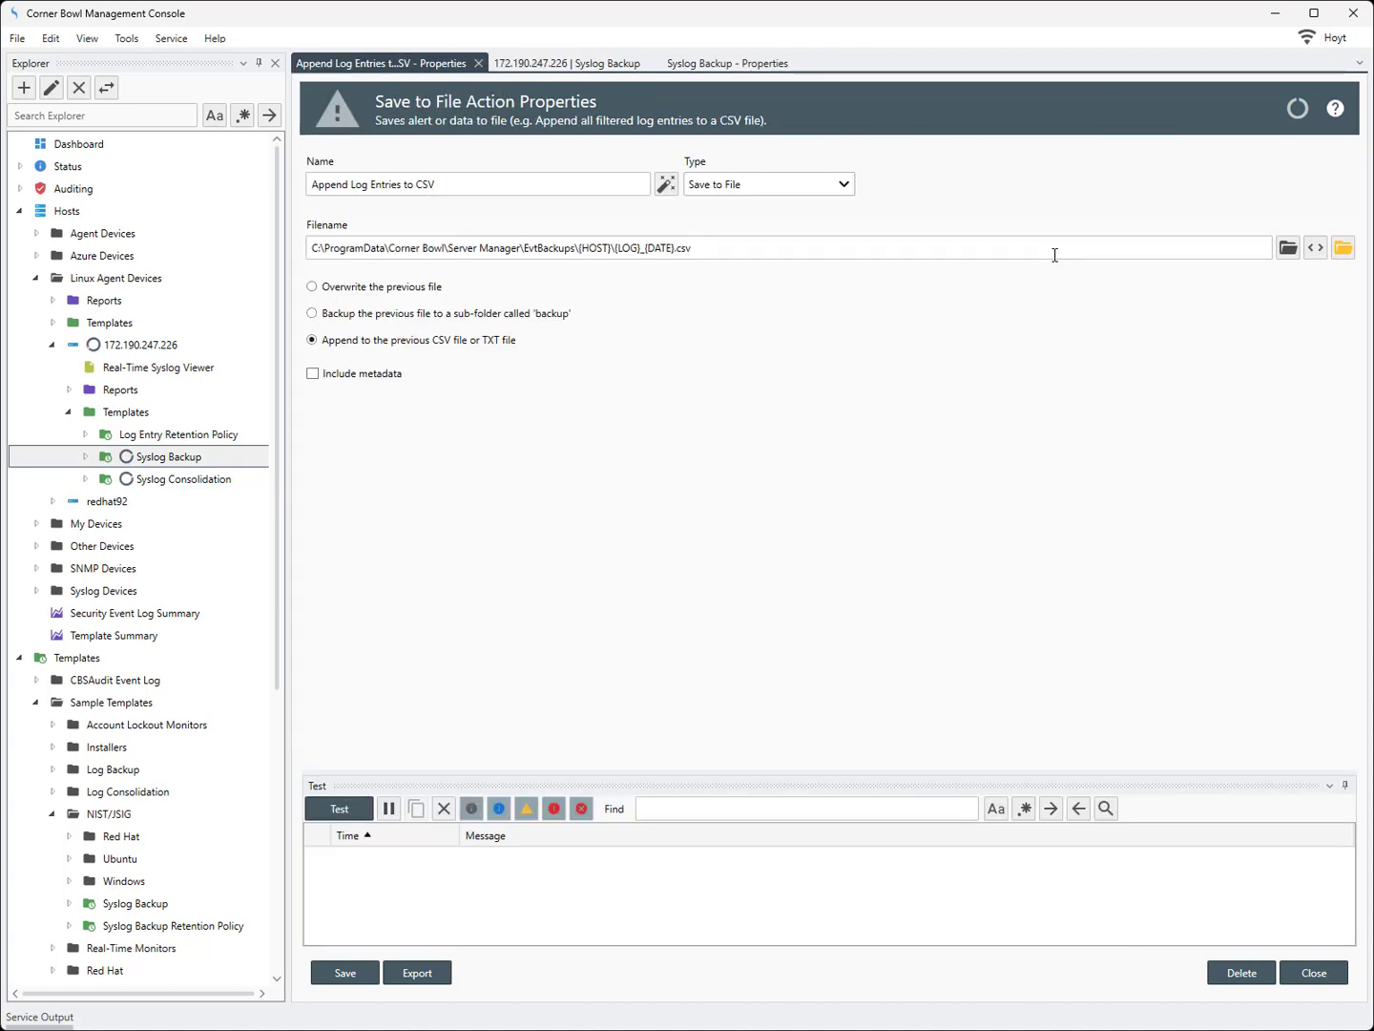
pyautogui.click(1343, 250)
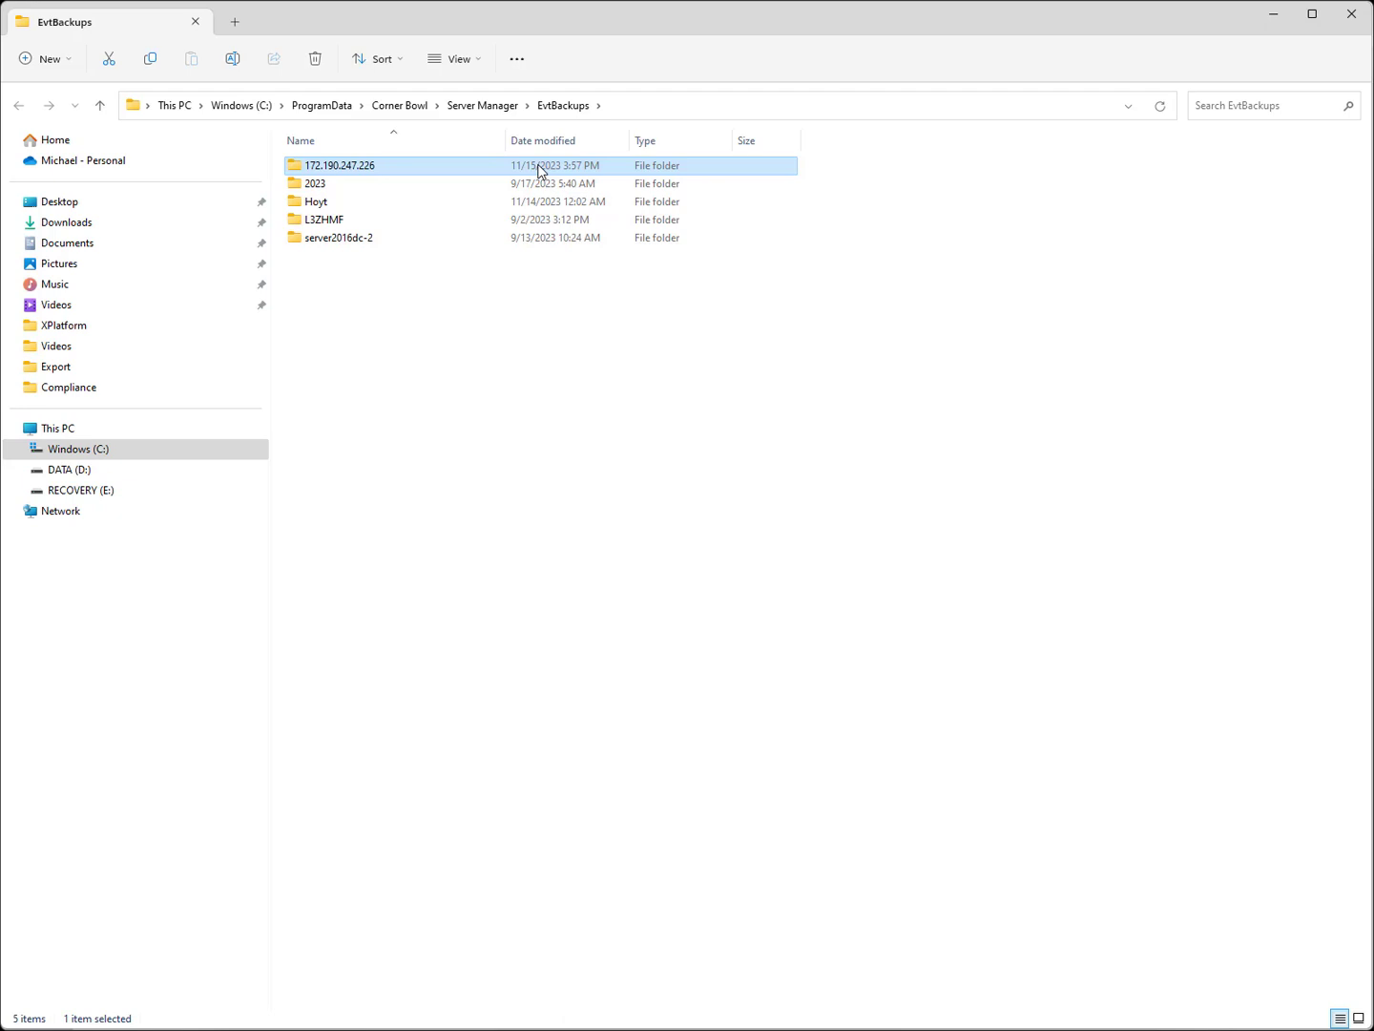
pyautogui.doubleClick(541, 172)
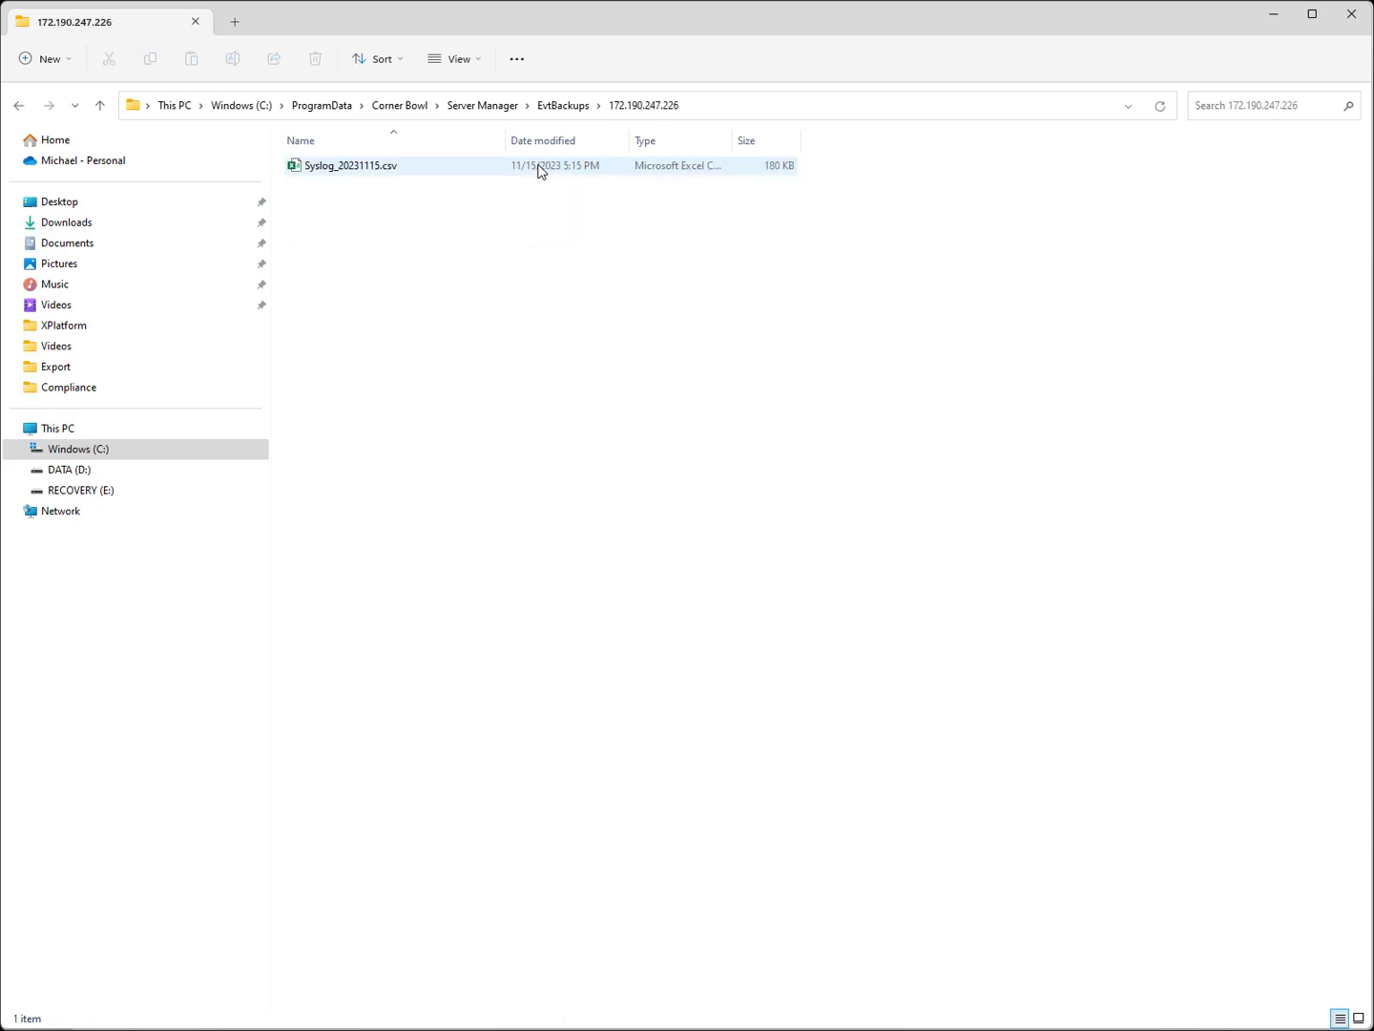
pyautogui.doubleClick(541, 170)
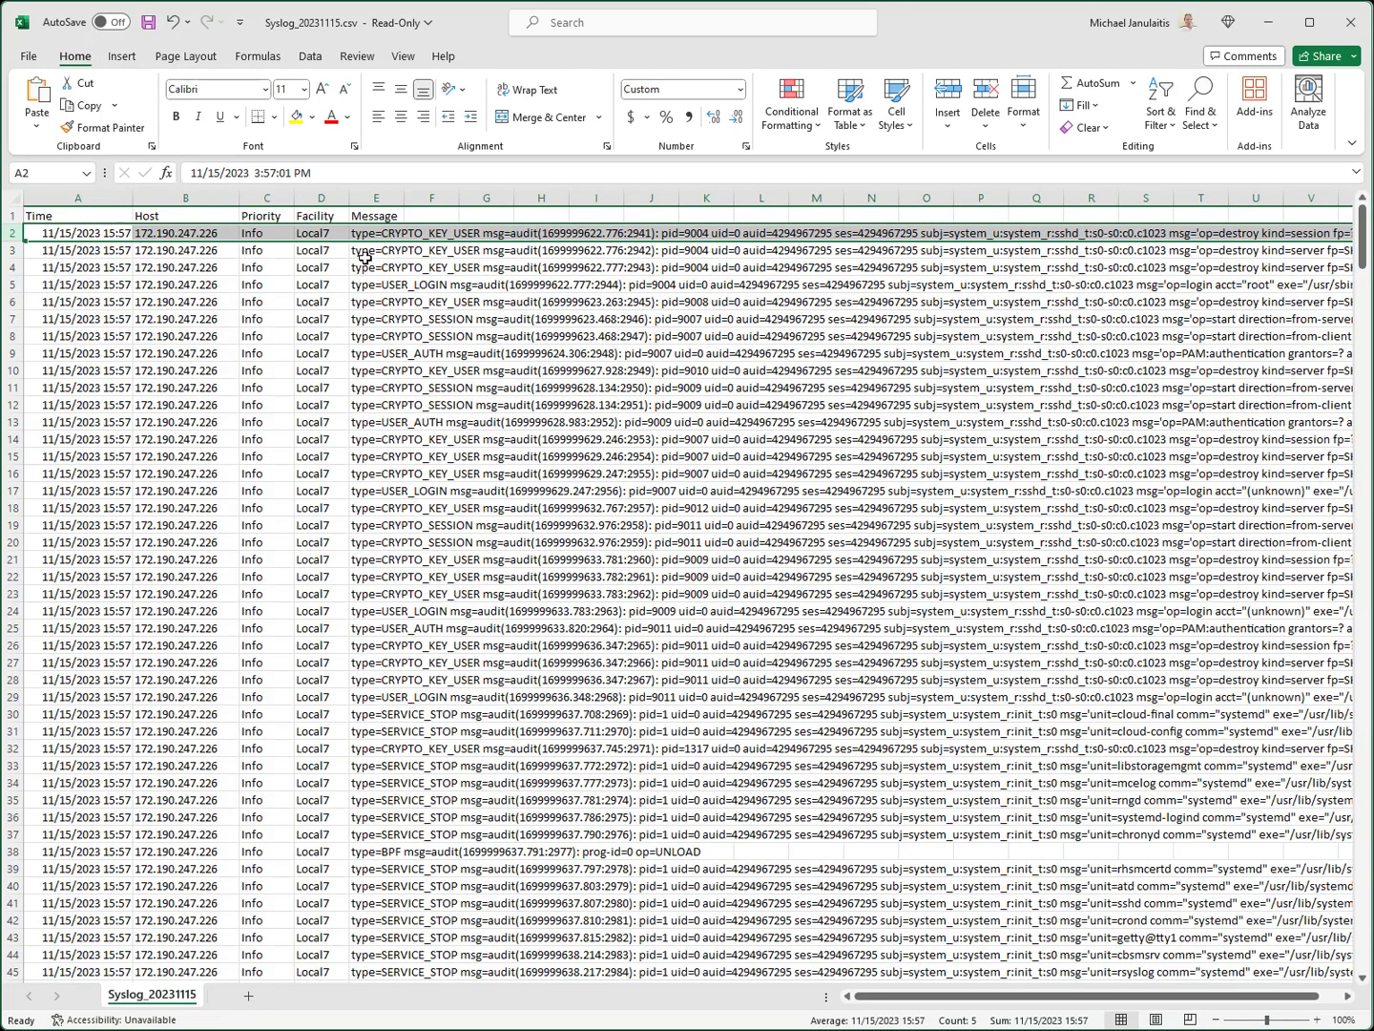
# Examine the CSV's Time, Host, Priority, Facility and Message columns
pyautogui.click(101, 212)
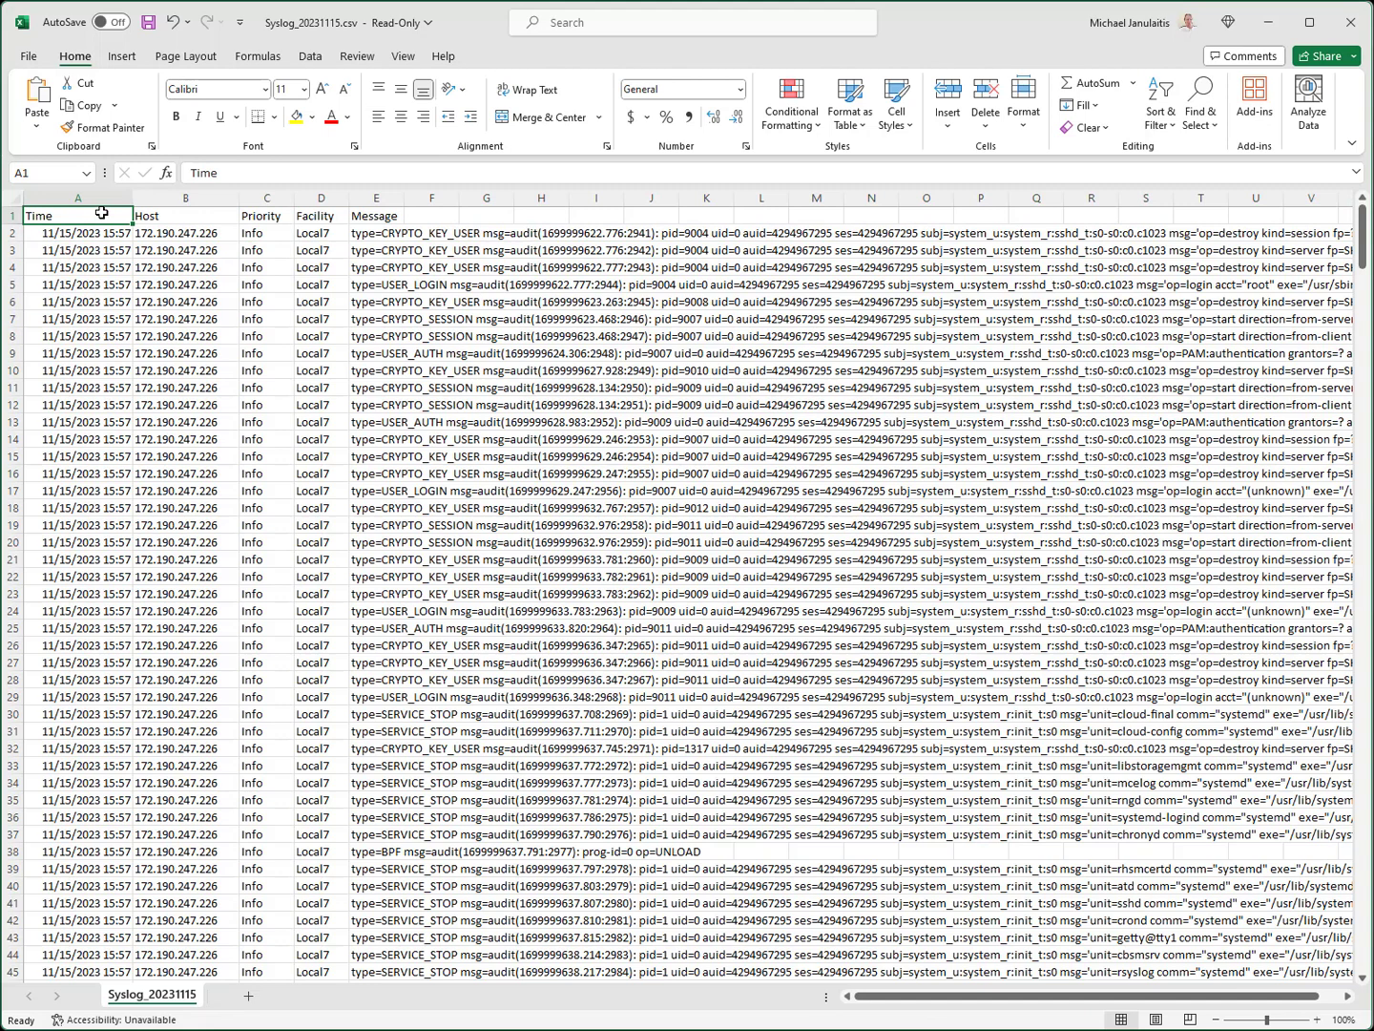
pyautogui.click(159, 218)
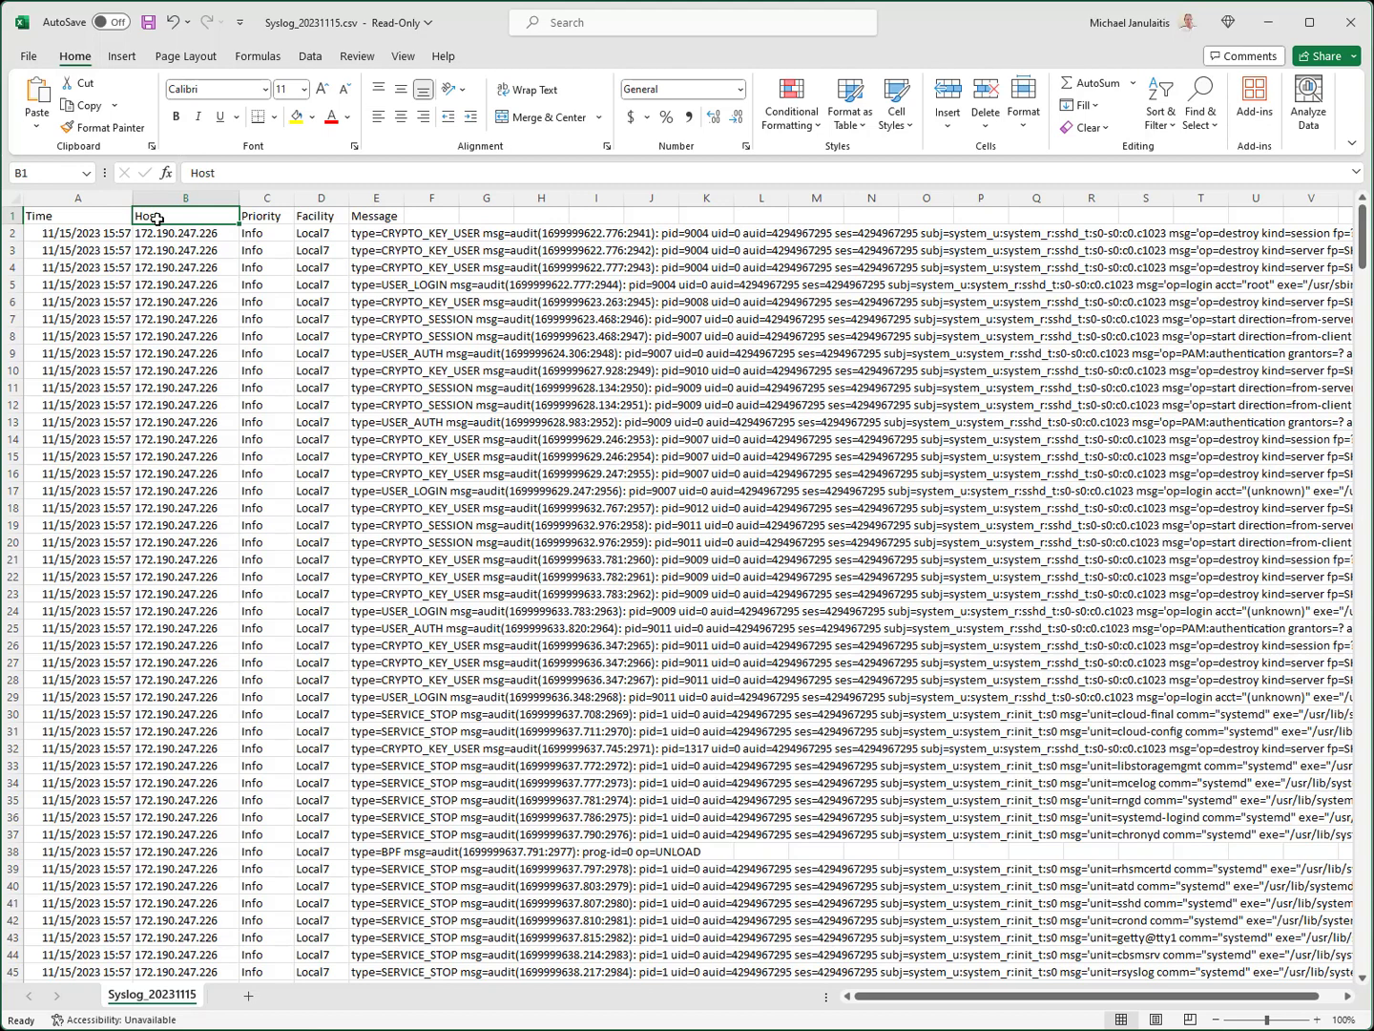
pyautogui.click(251, 218)
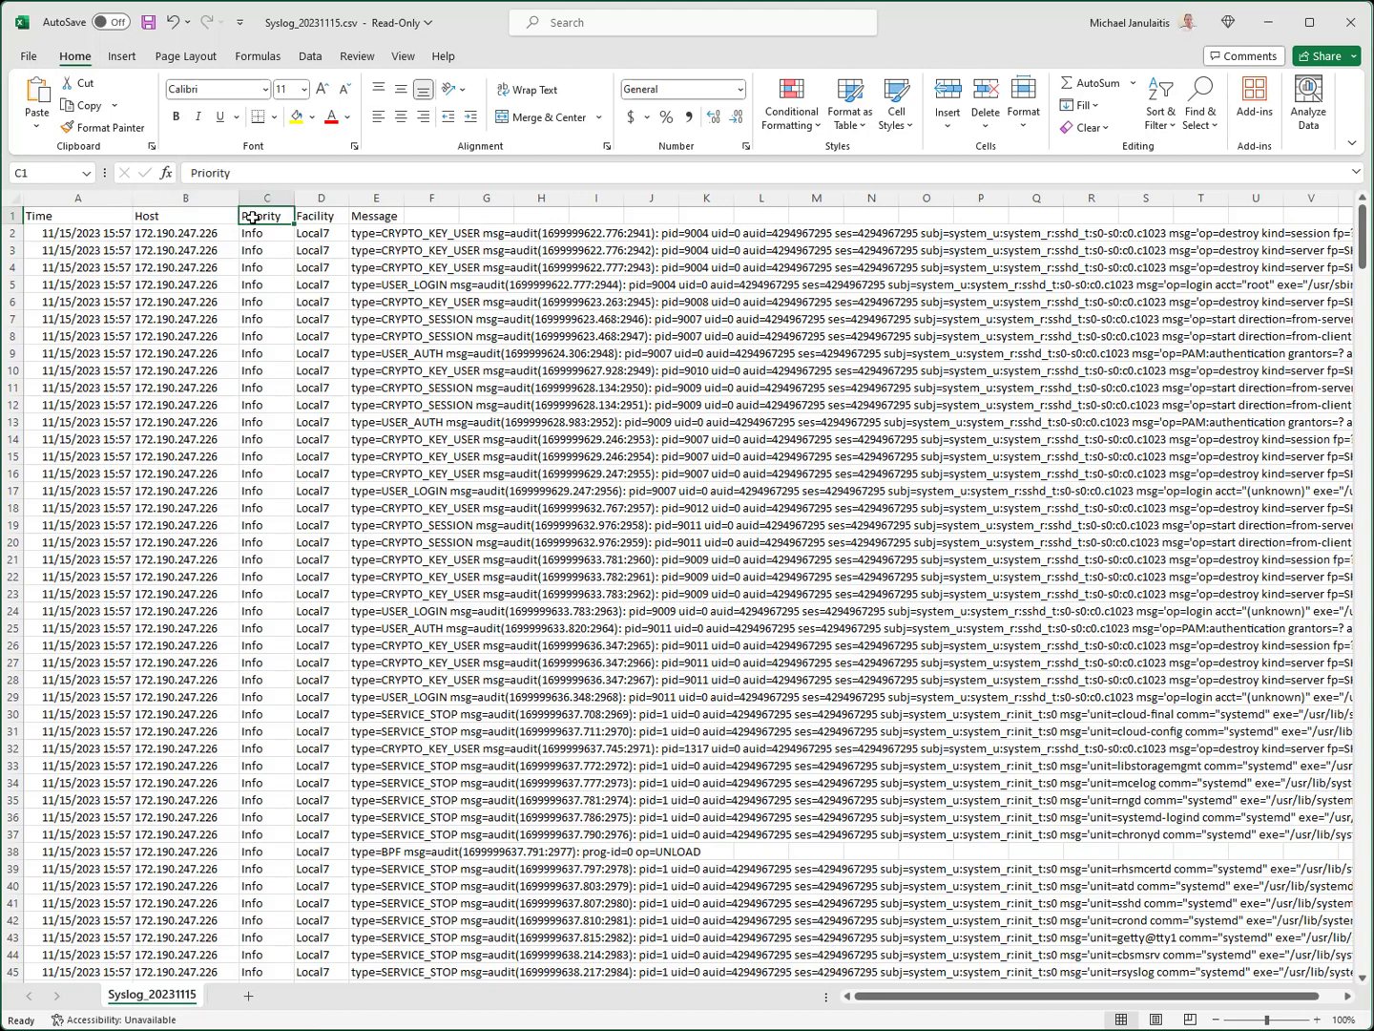
pyautogui.click(303, 219)
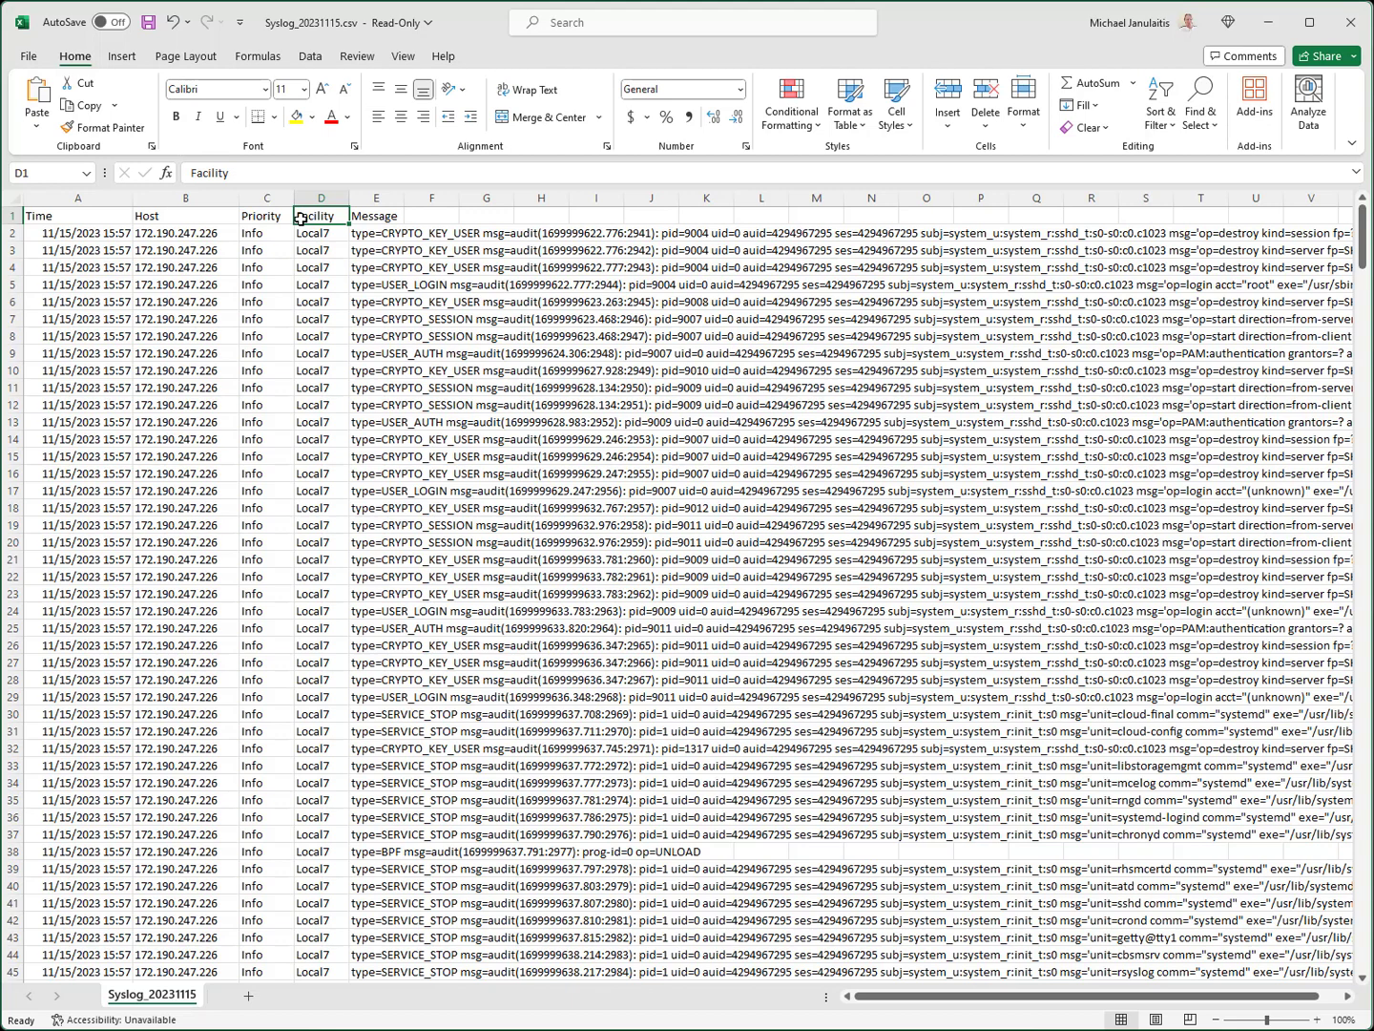
pyautogui.click(359, 217)
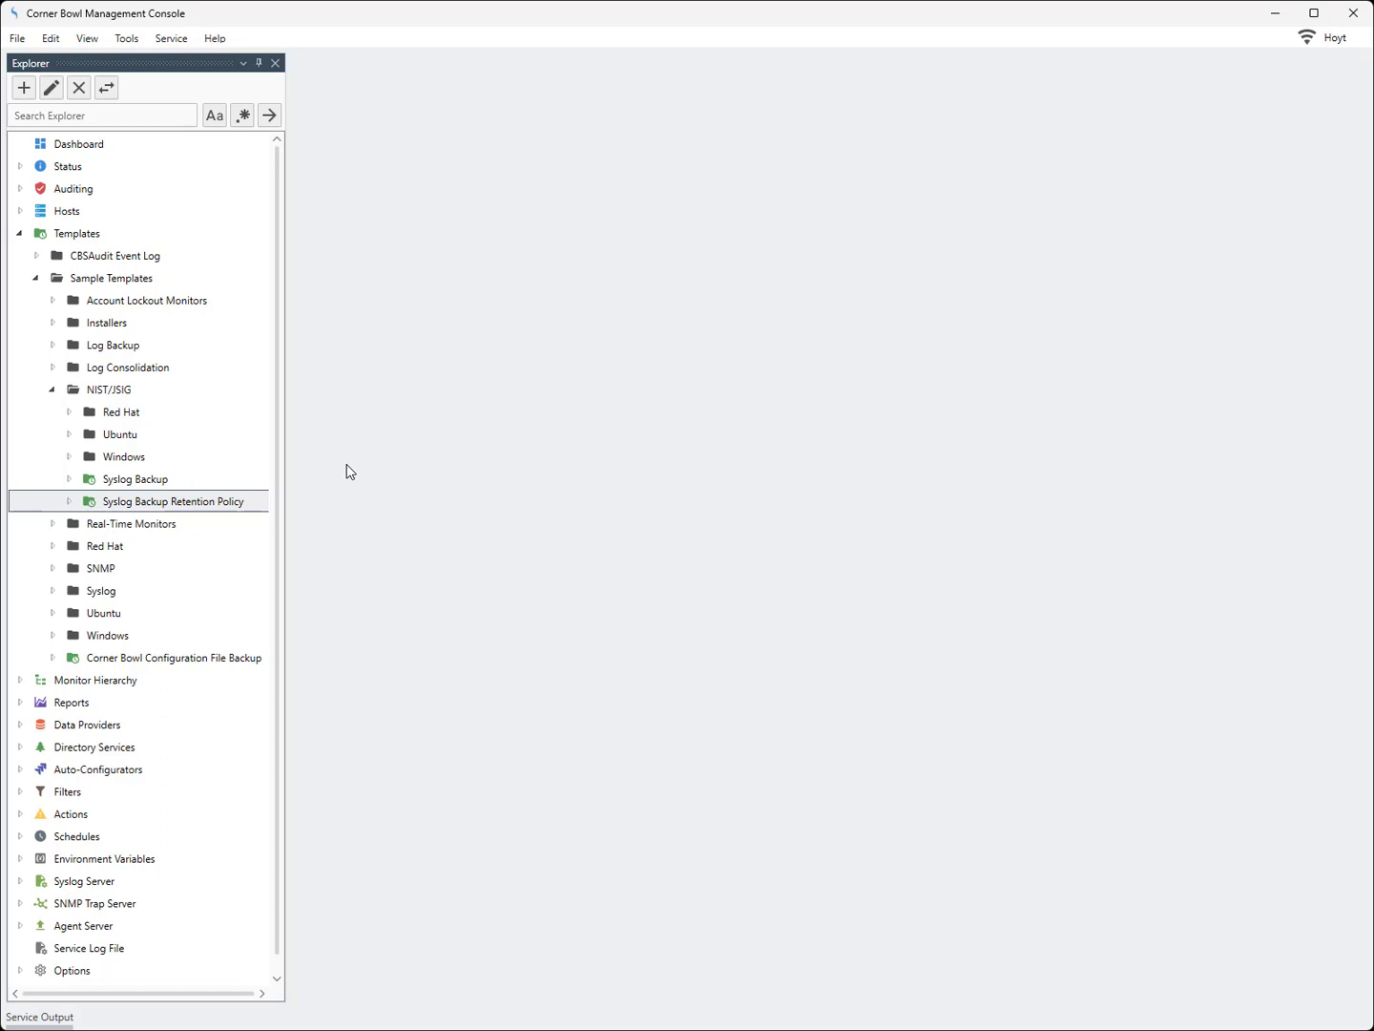
# Open the Syslog Backup Retention Policy template properties and review its directories, file masks and deletion options
pyautogui.rightClick(175, 511)
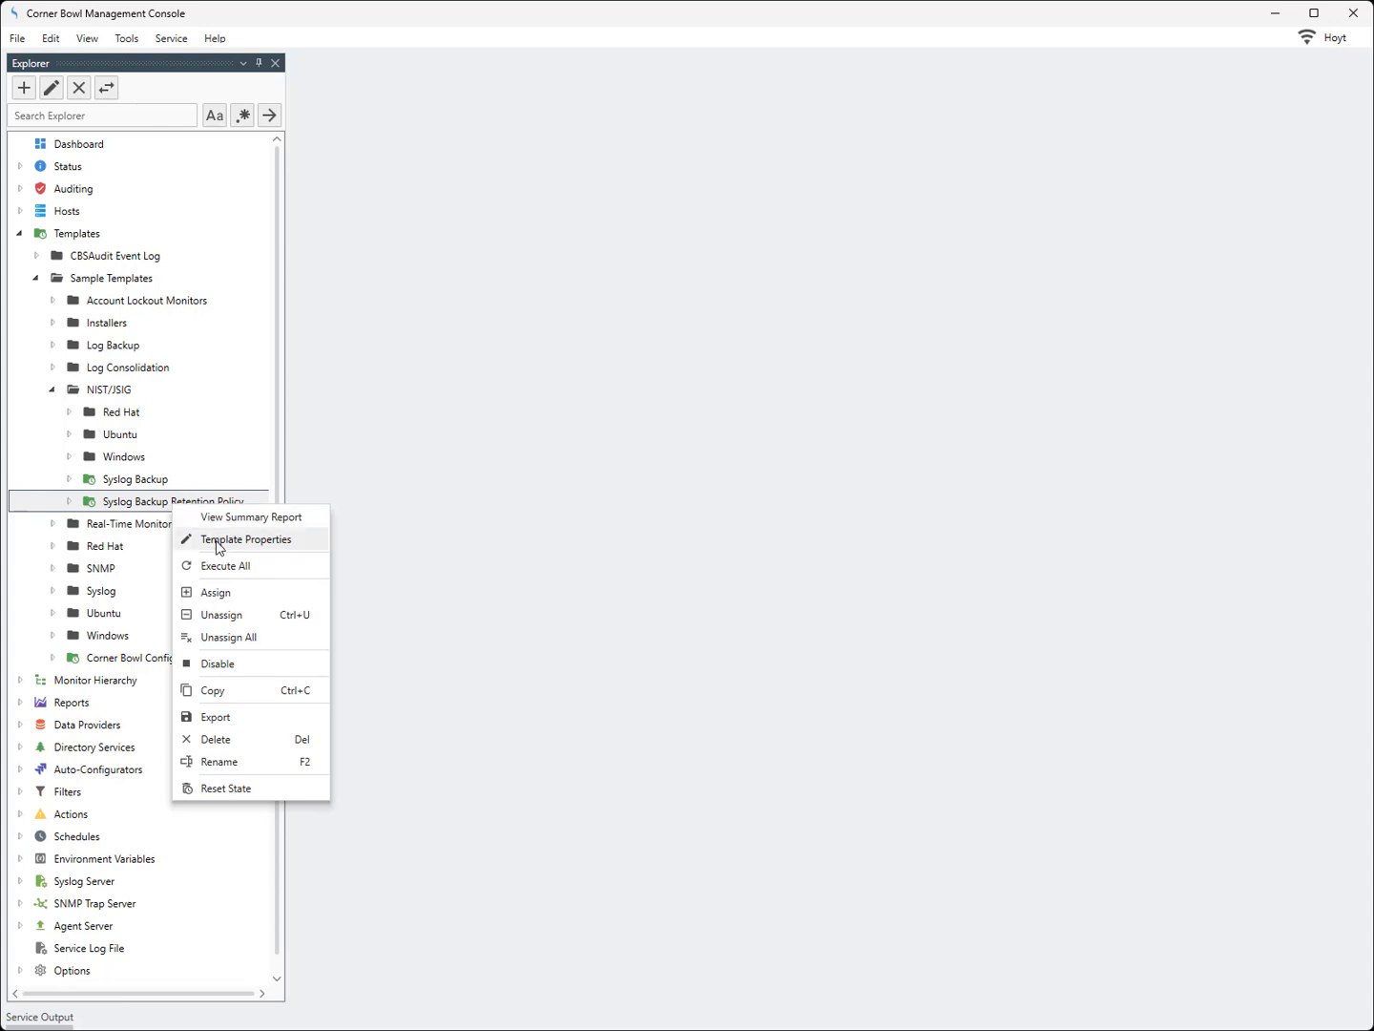
pyautogui.click(220, 540)
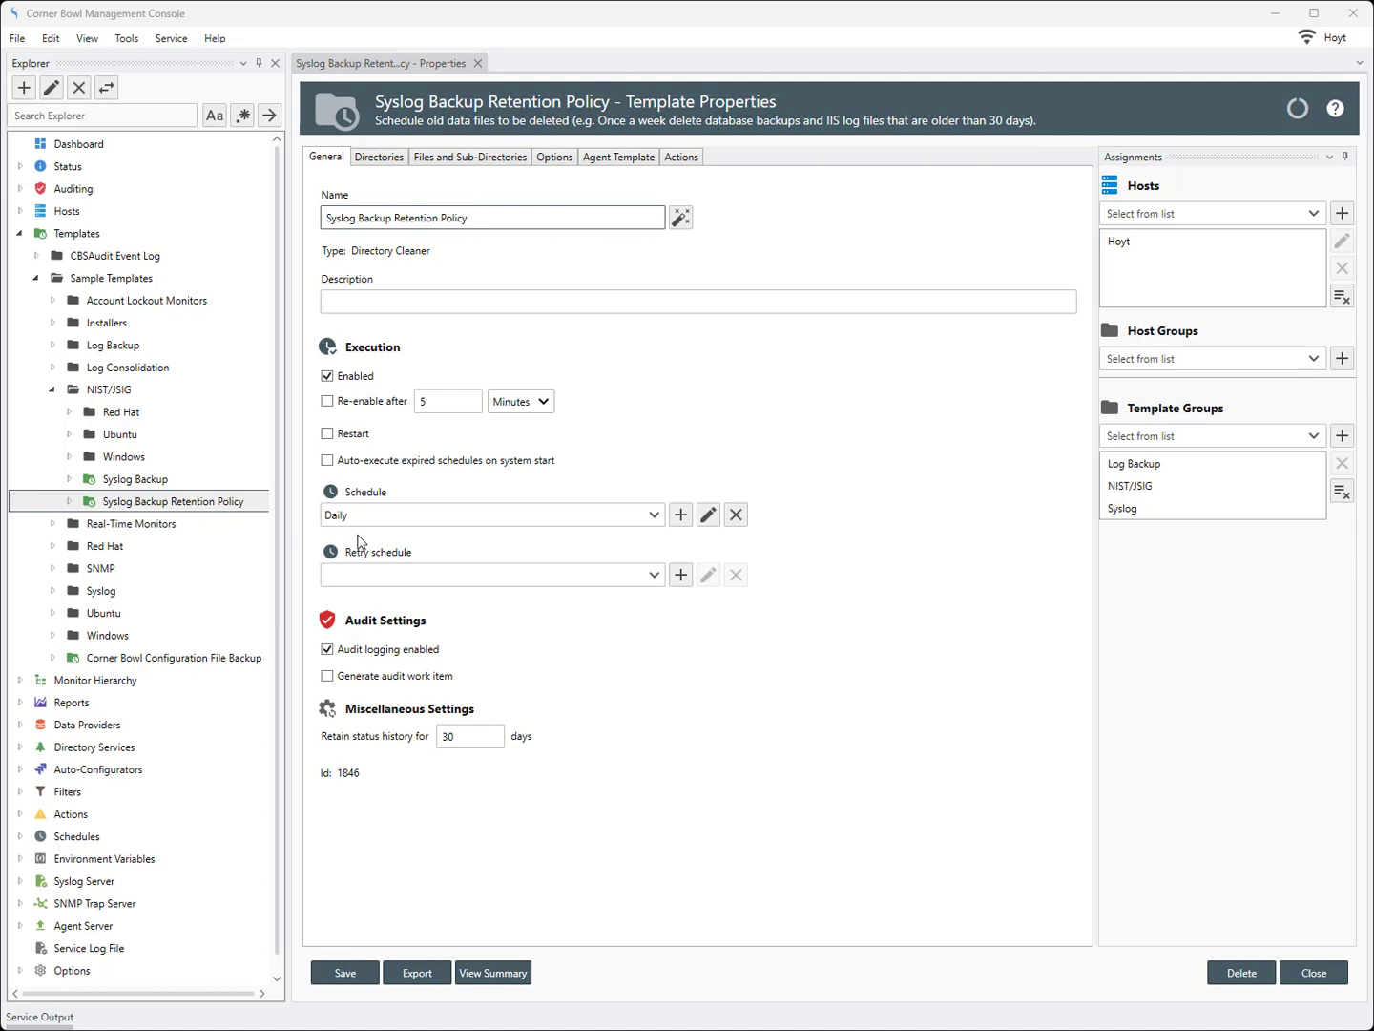
pyautogui.click(362, 159)
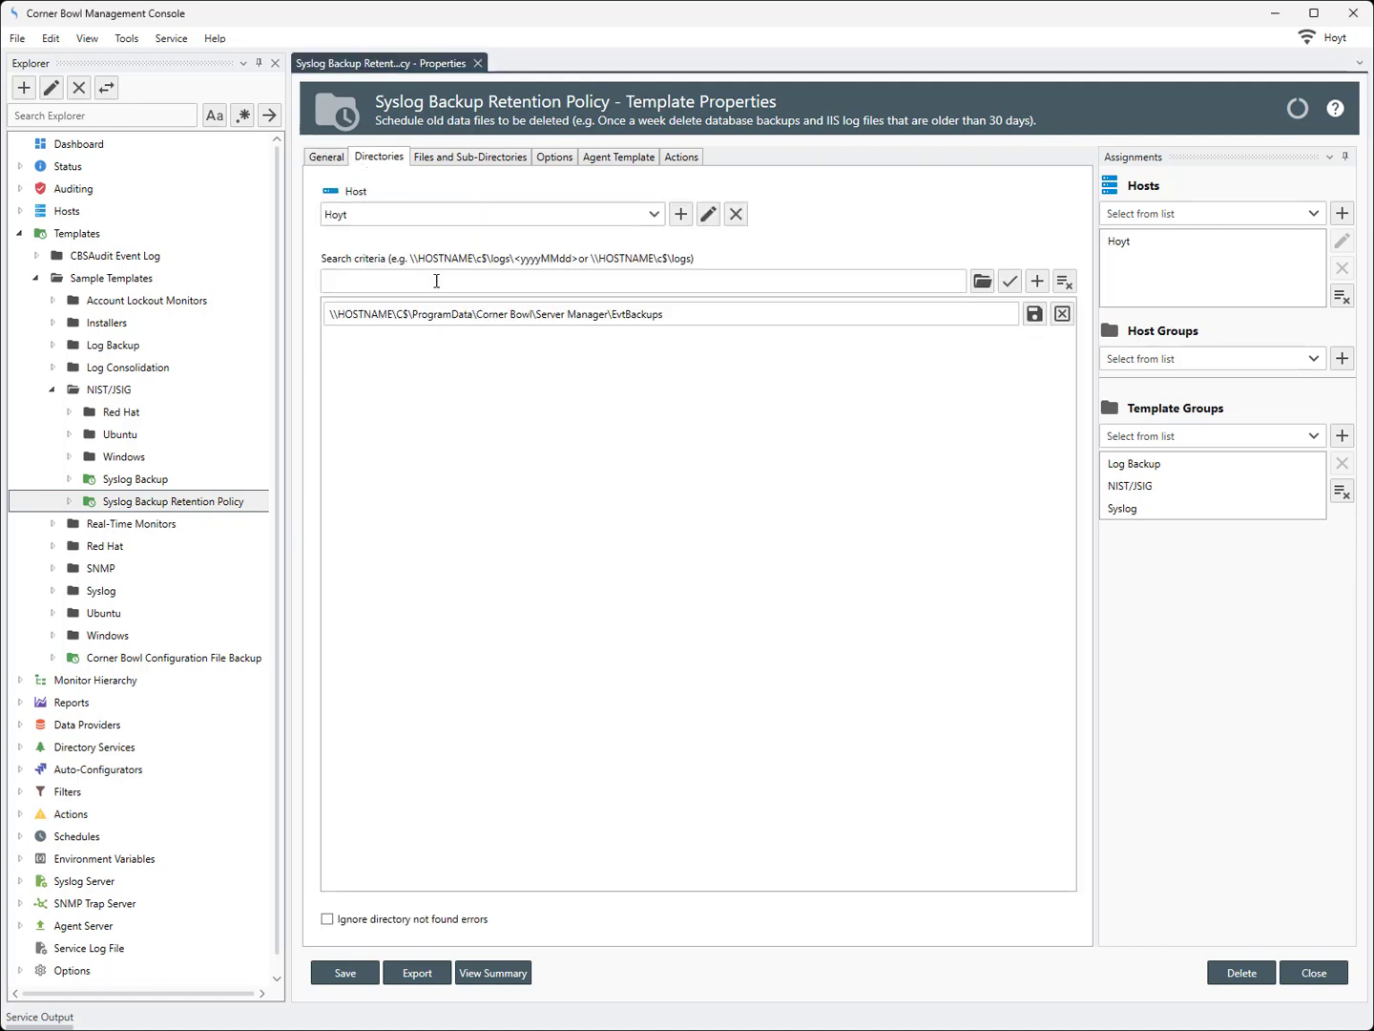
pyautogui.moveTo(668, 314); pyautogui.dragTo(301, 323)
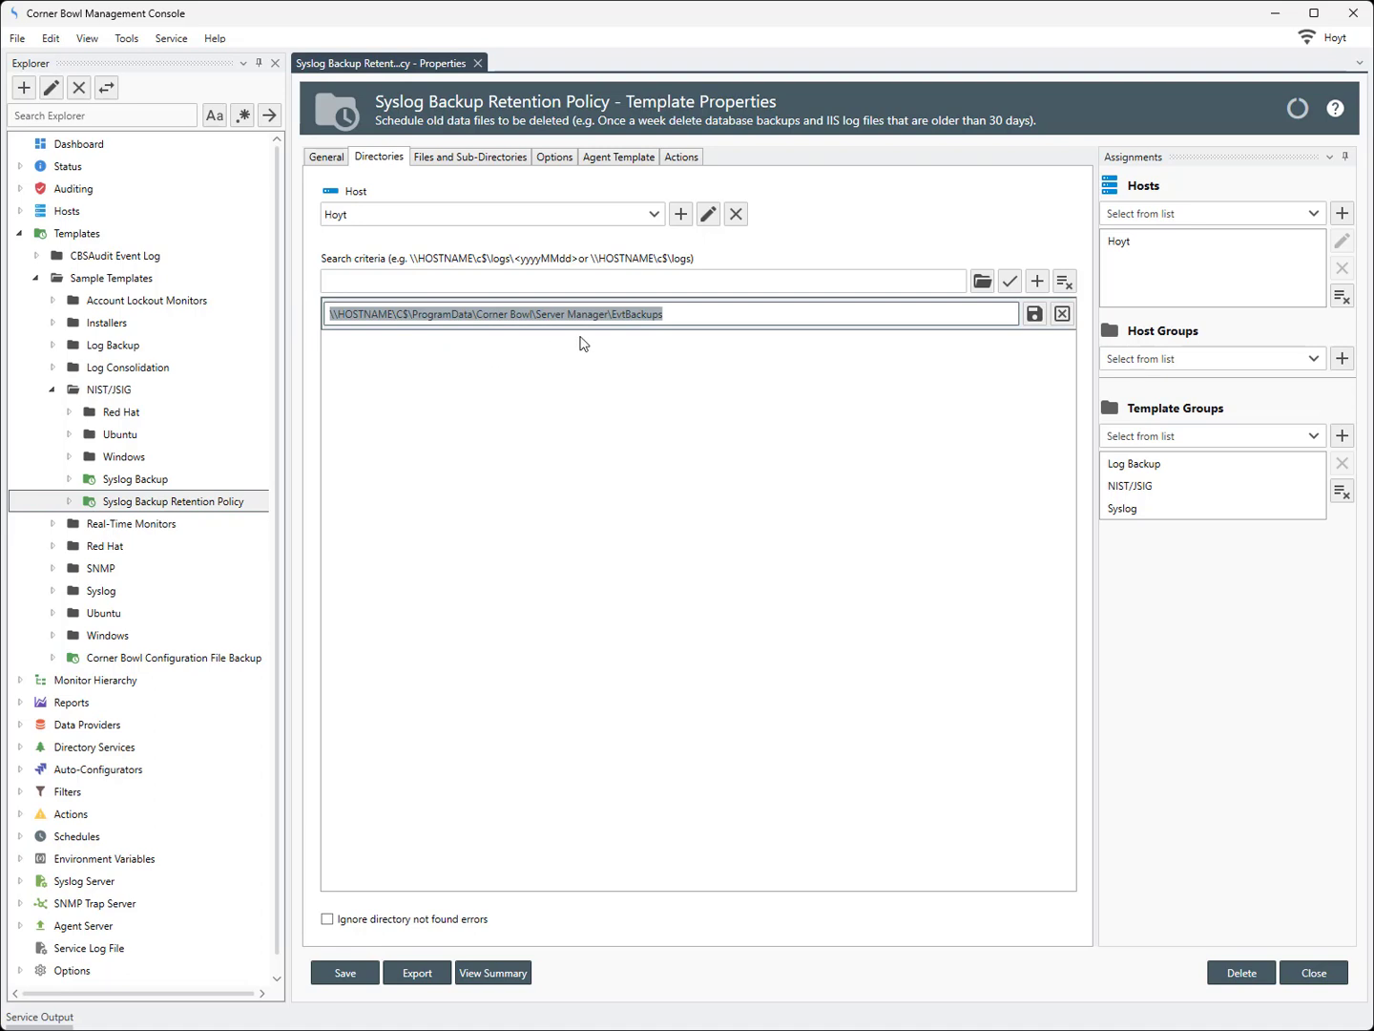
pyautogui.click(485, 158)
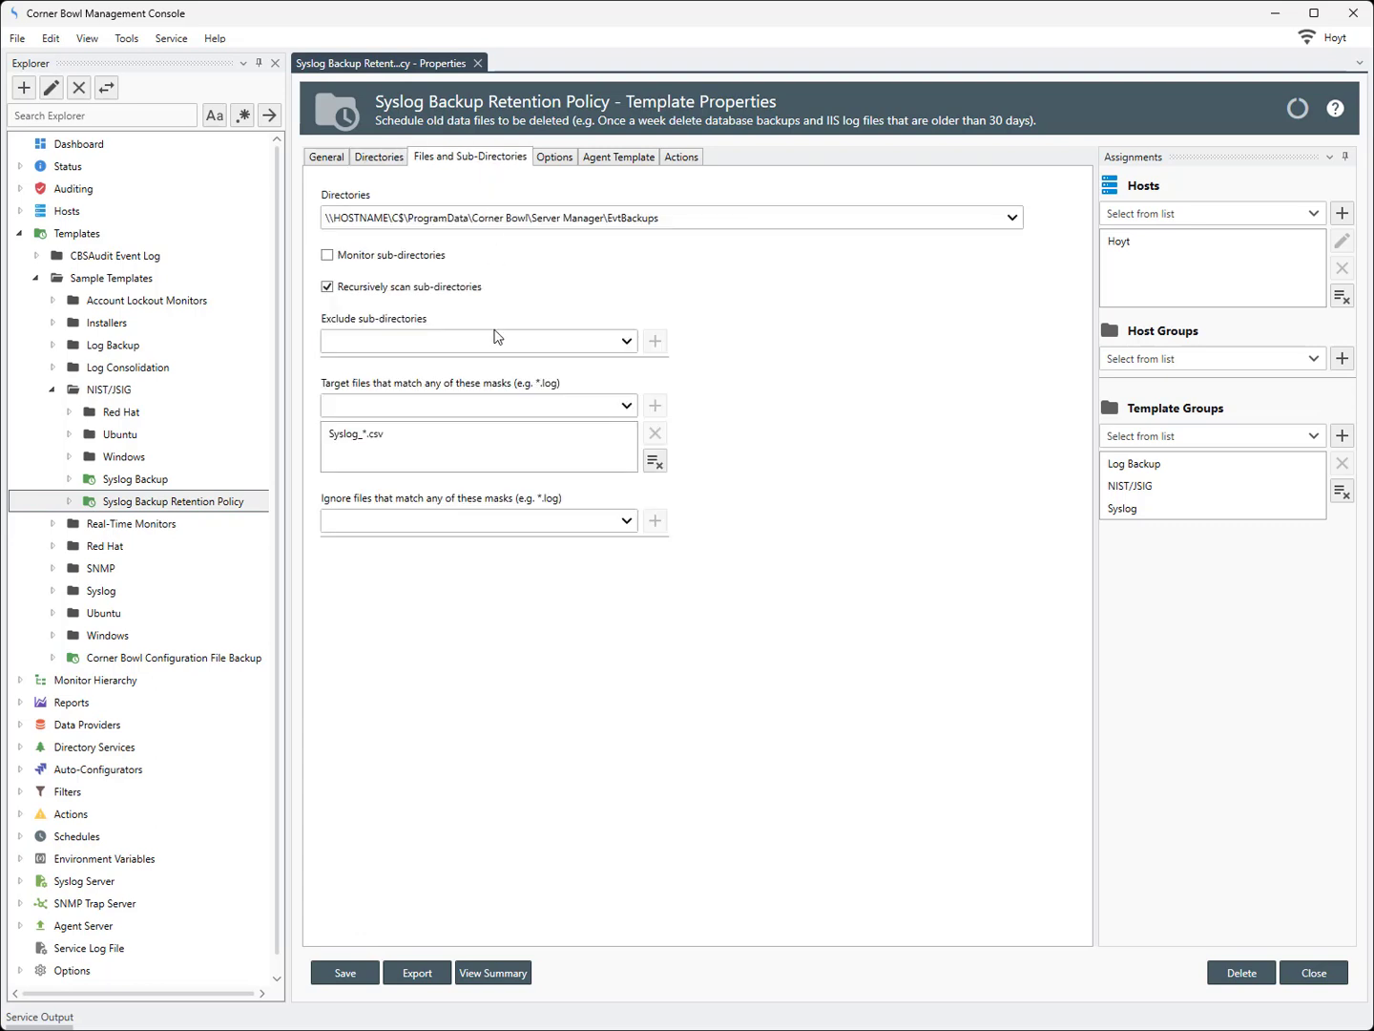
pyautogui.click(466, 438)
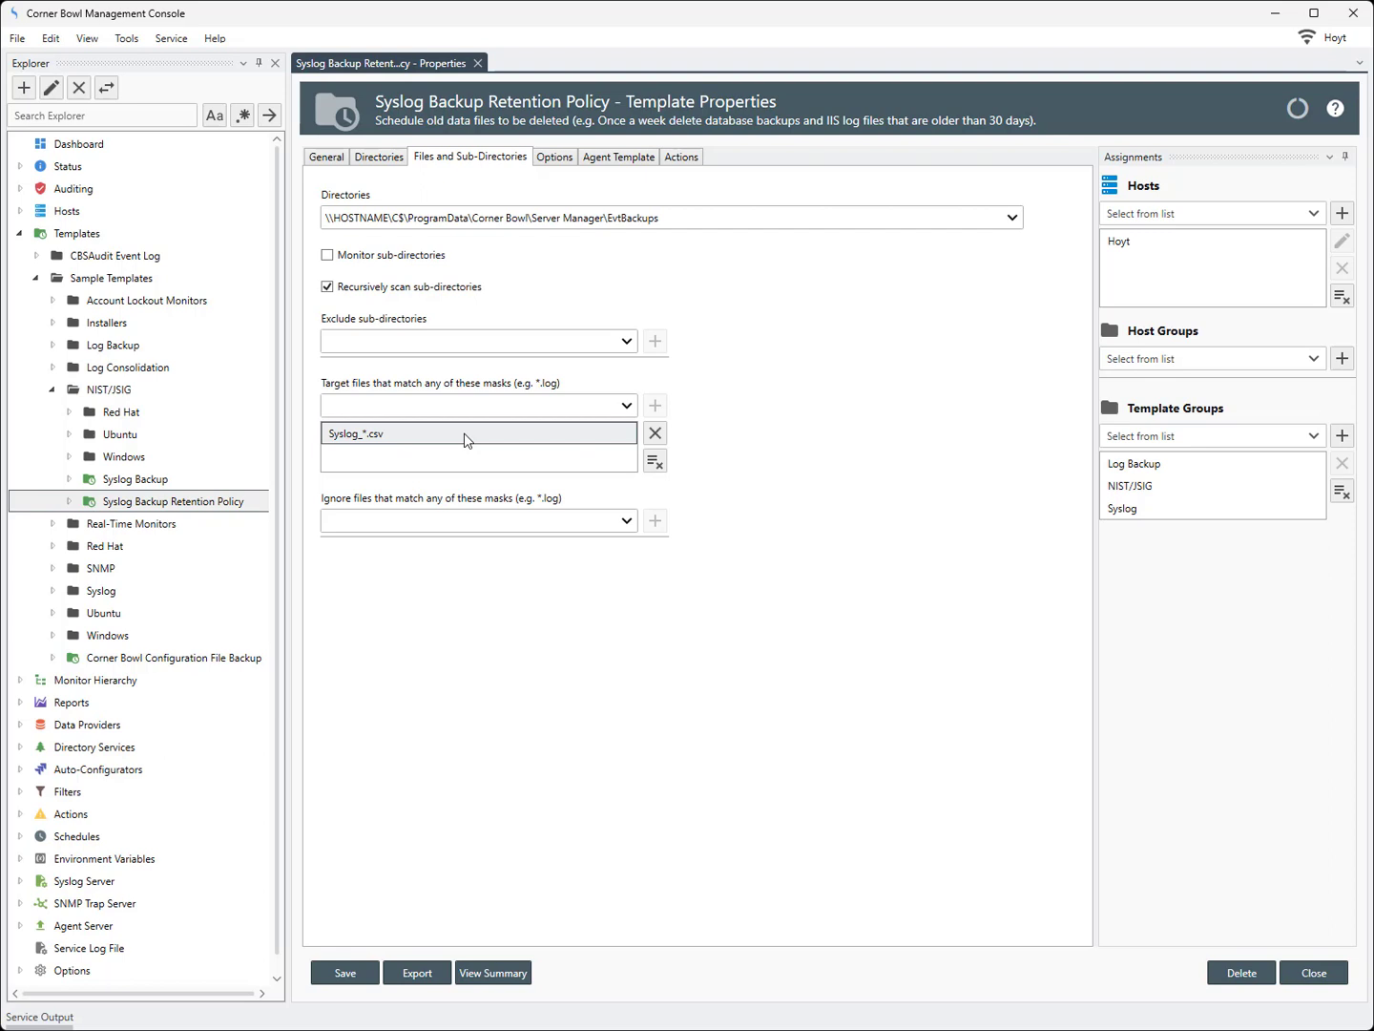
pyautogui.click(554, 159)
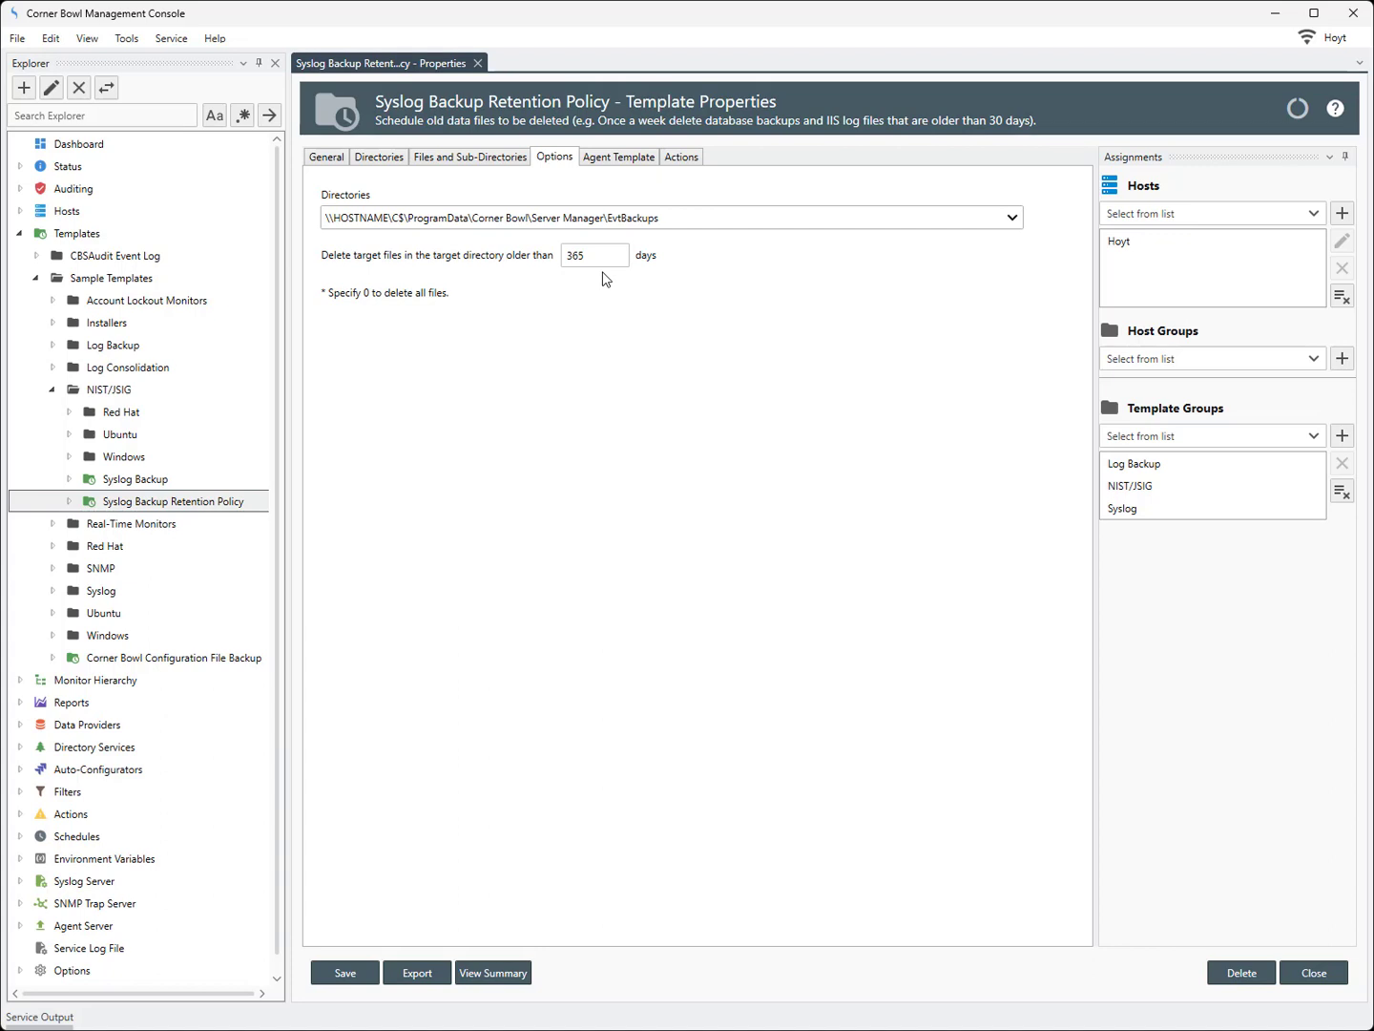
# Set the retention policy to delete target files older than 0 days and save it
pyautogui.doubleClick(589, 255)
pyautogui.write('0')
pyautogui.click(346, 972)
# Execute the retention policy verbosely on host Hoyt and review its status result
pyautogui.click(68, 503)
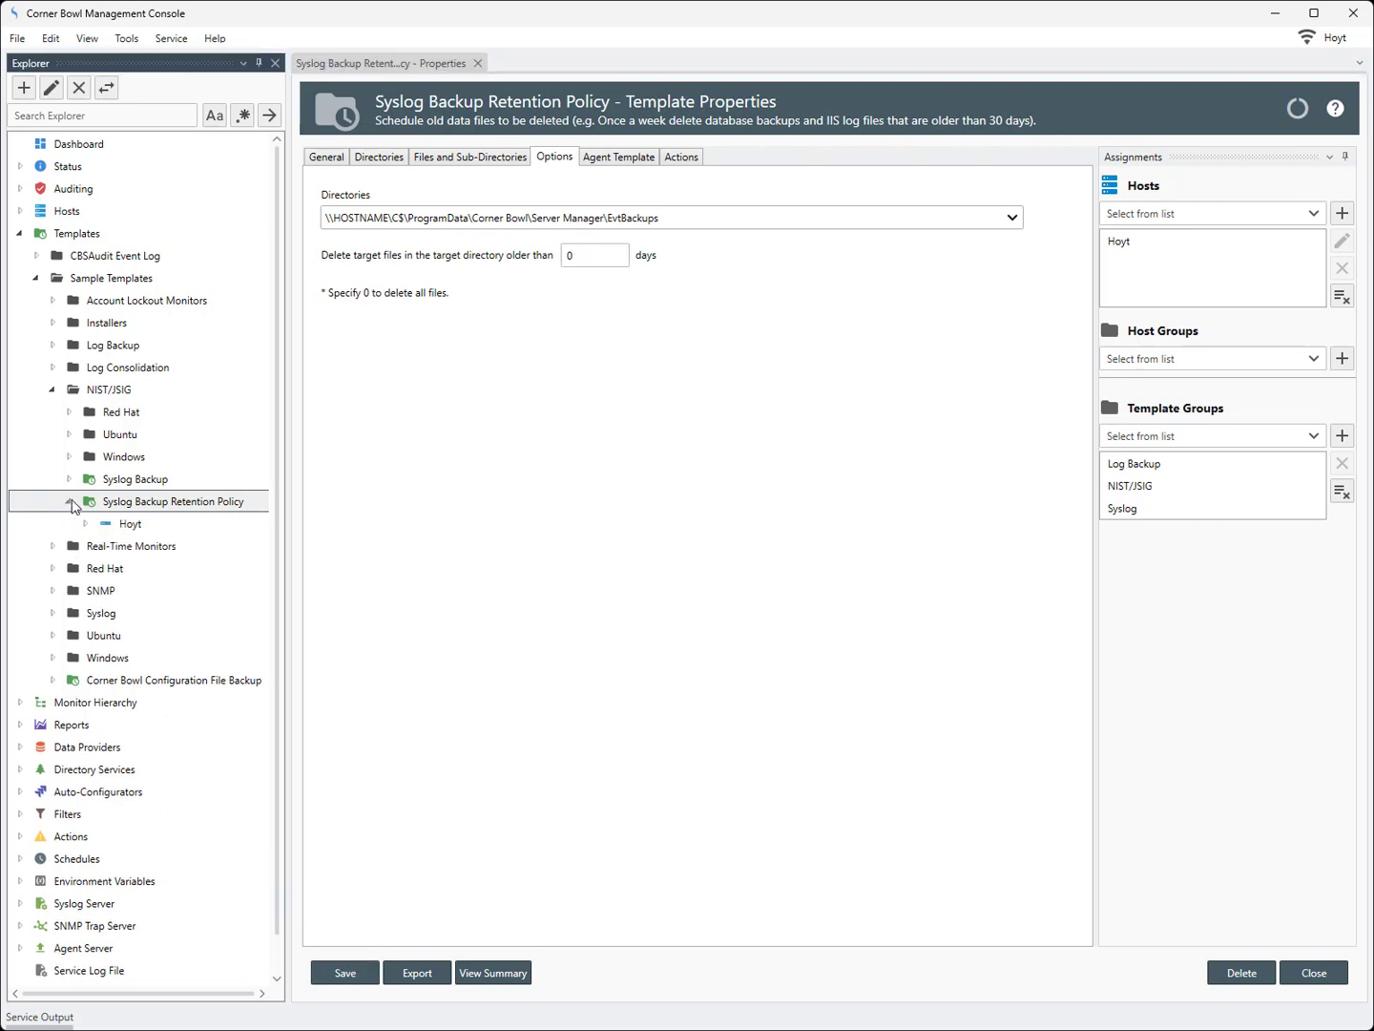
pyautogui.rightClick(125, 529)
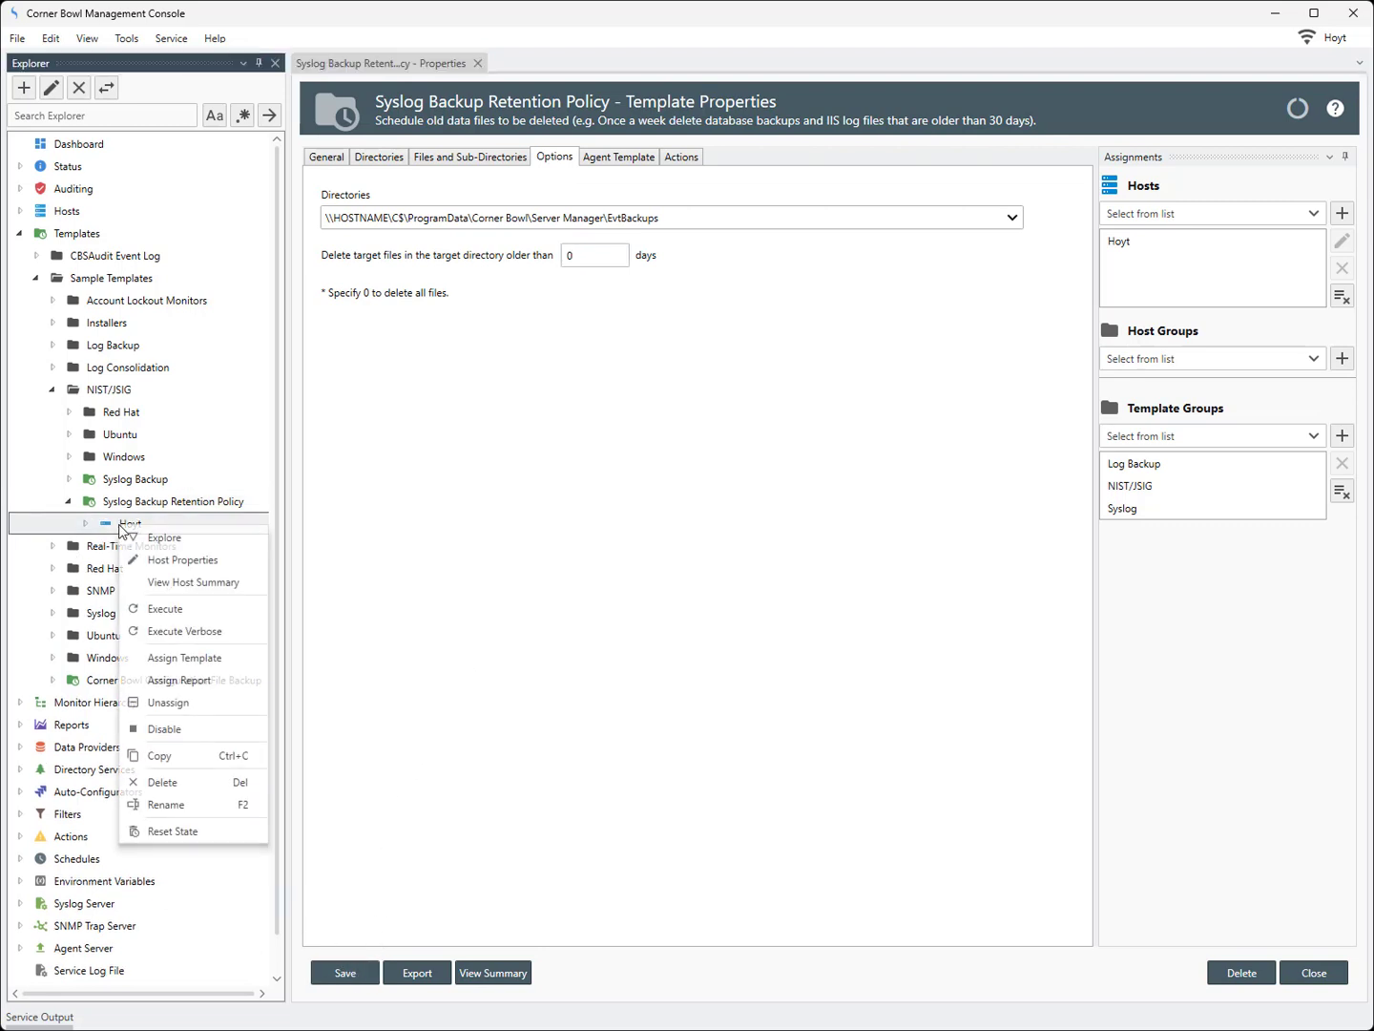
pyautogui.click(172, 631)
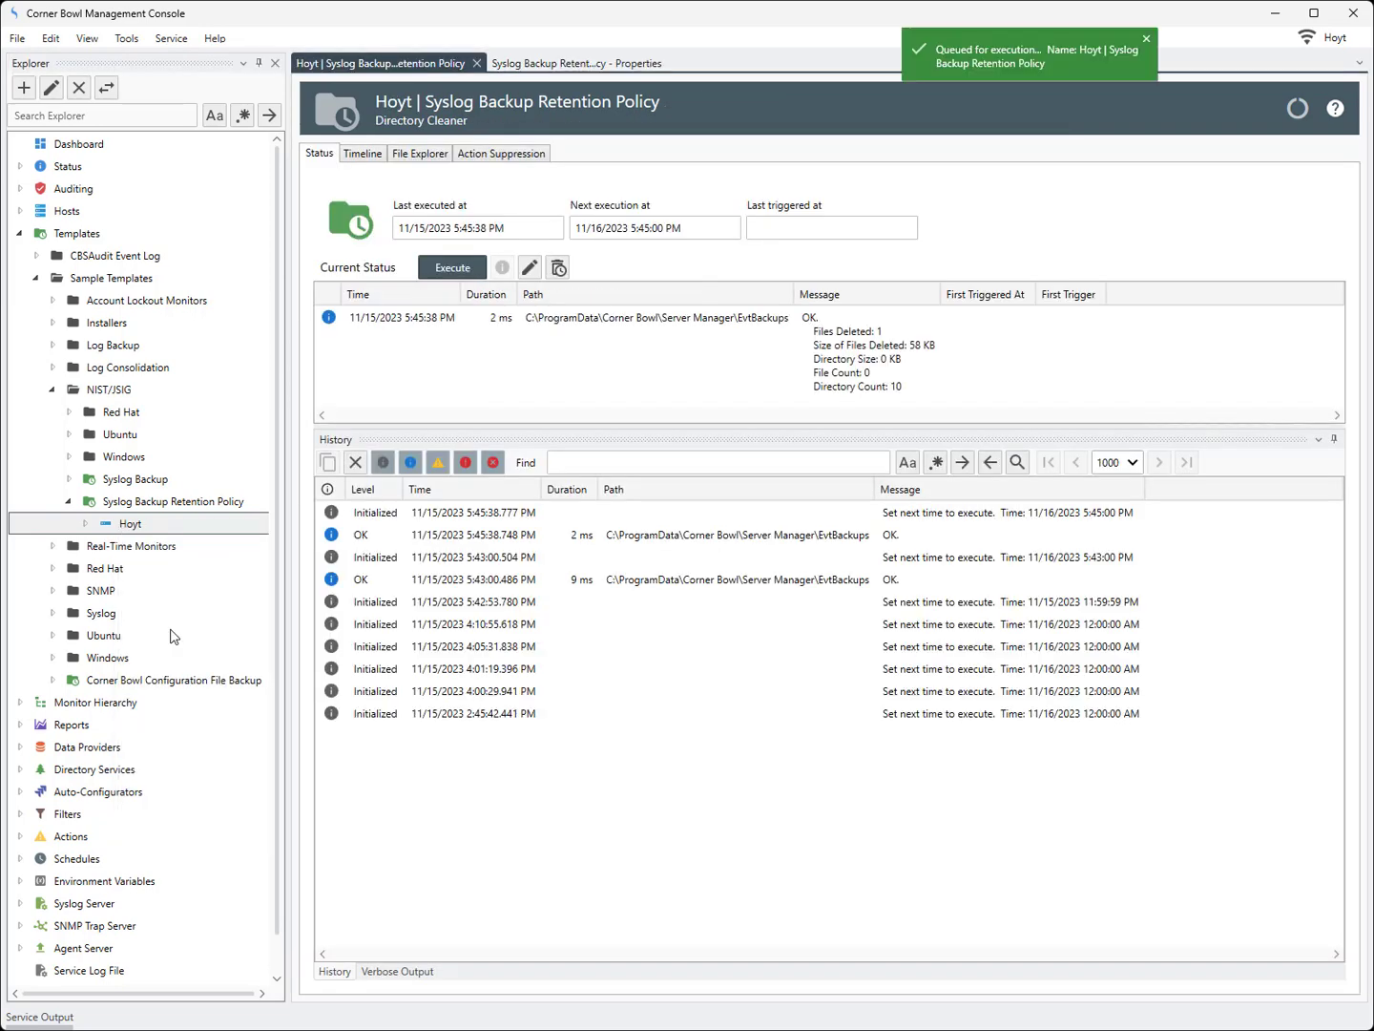
pyautogui.click(837, 363)
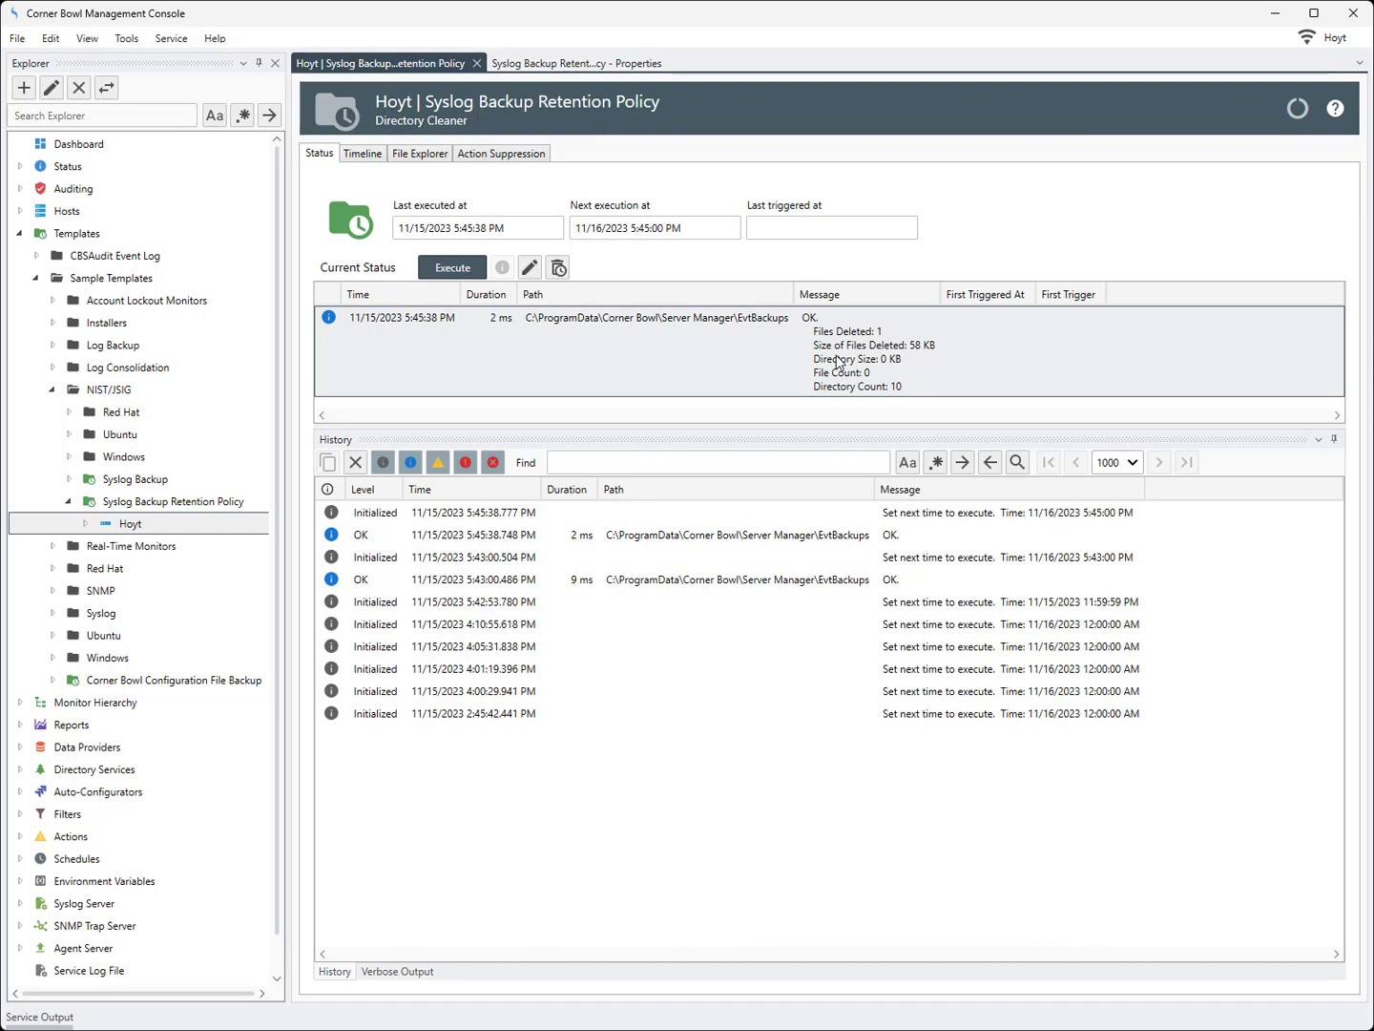
# Set the retention age to 365 days, save, and execute the policy on host Hoyt again
pyautogui.click(565, 66)
pyautogui.click(588, 253)
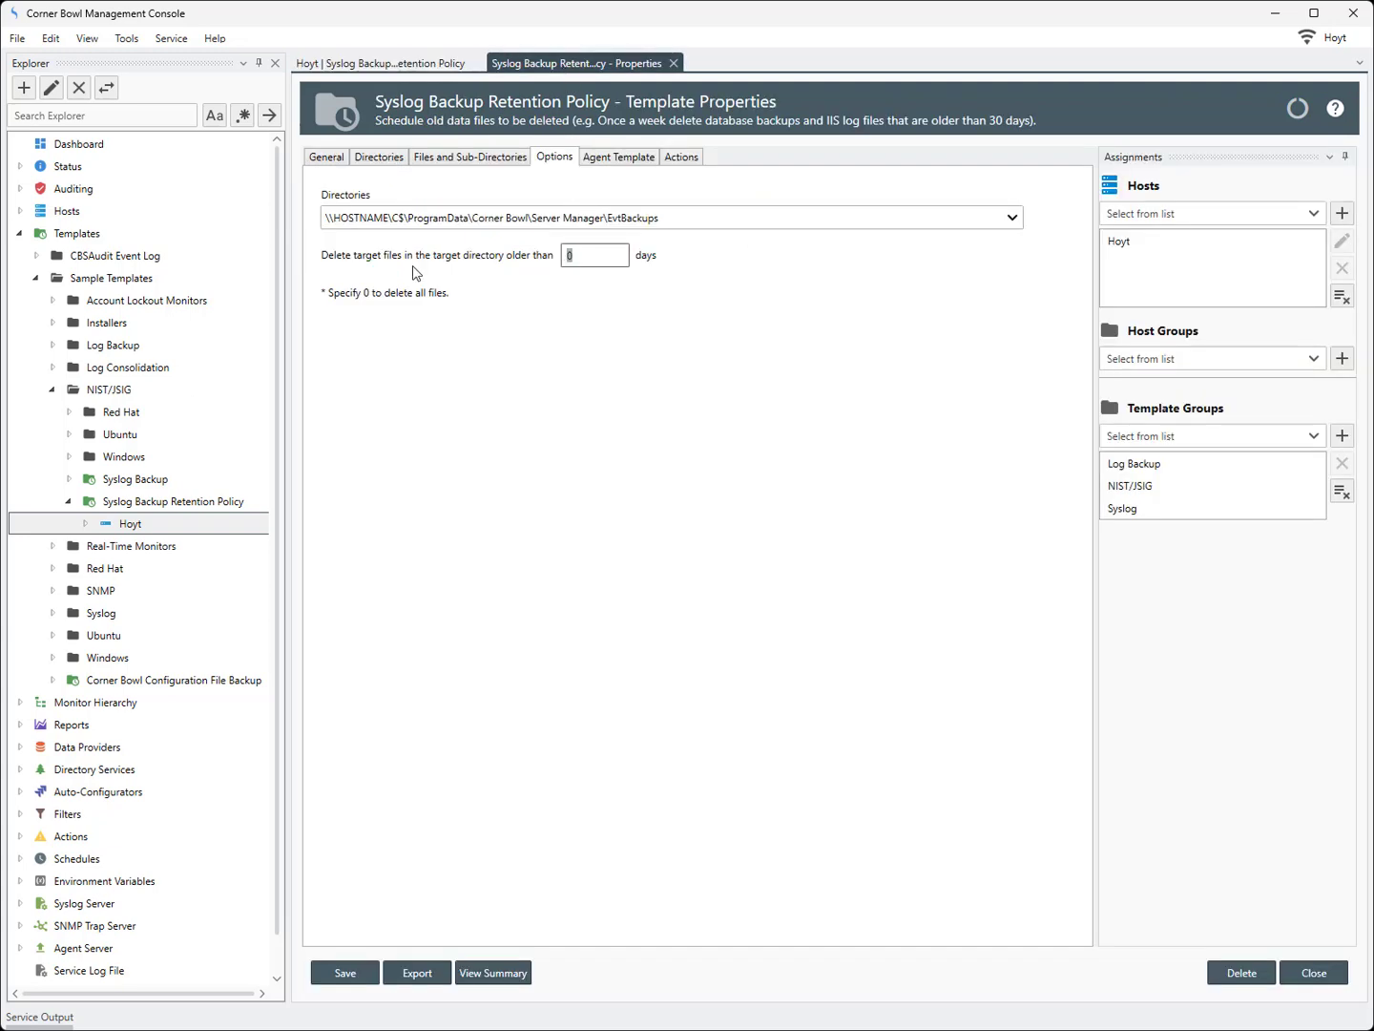
pyautogui.write('365')
pyautogui.click(373, 986)
pyautogui.click(437, 64)
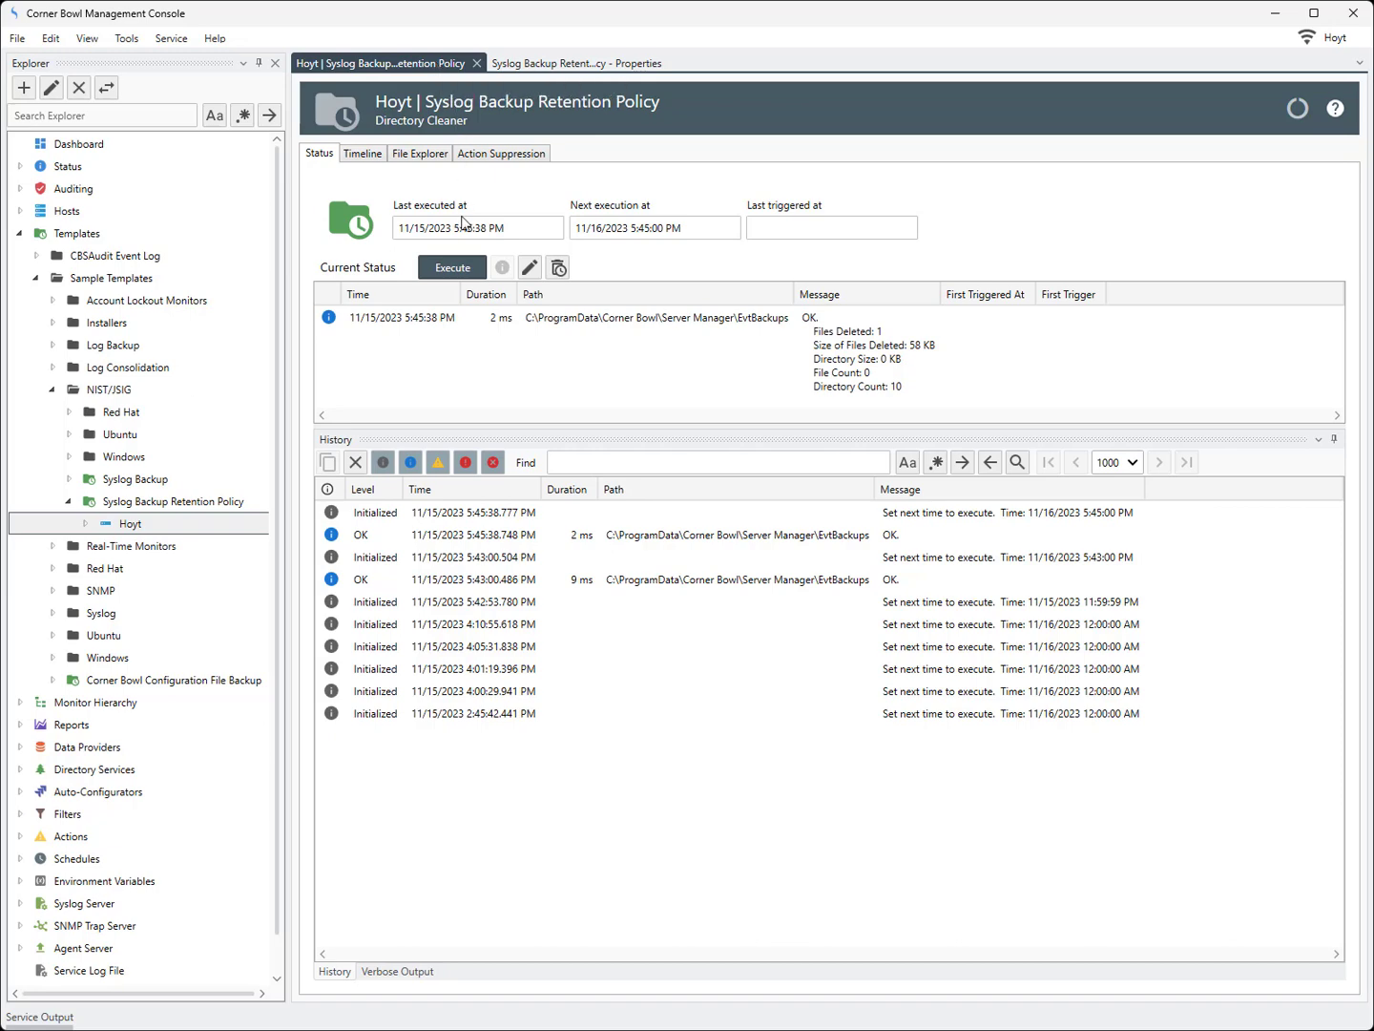
pyautogui.click(464, 269)
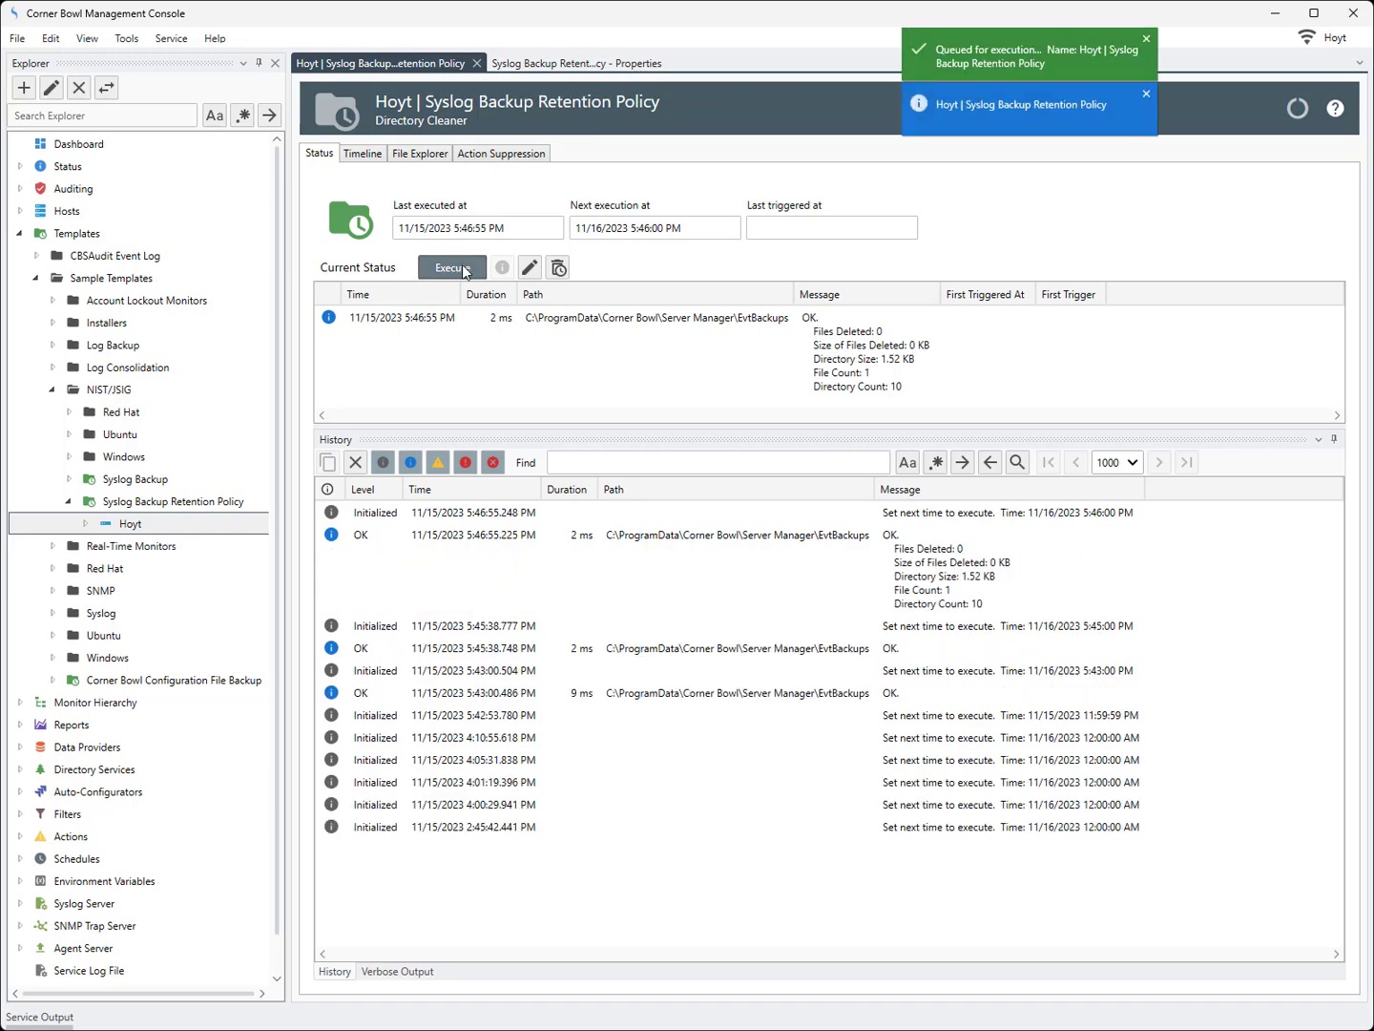